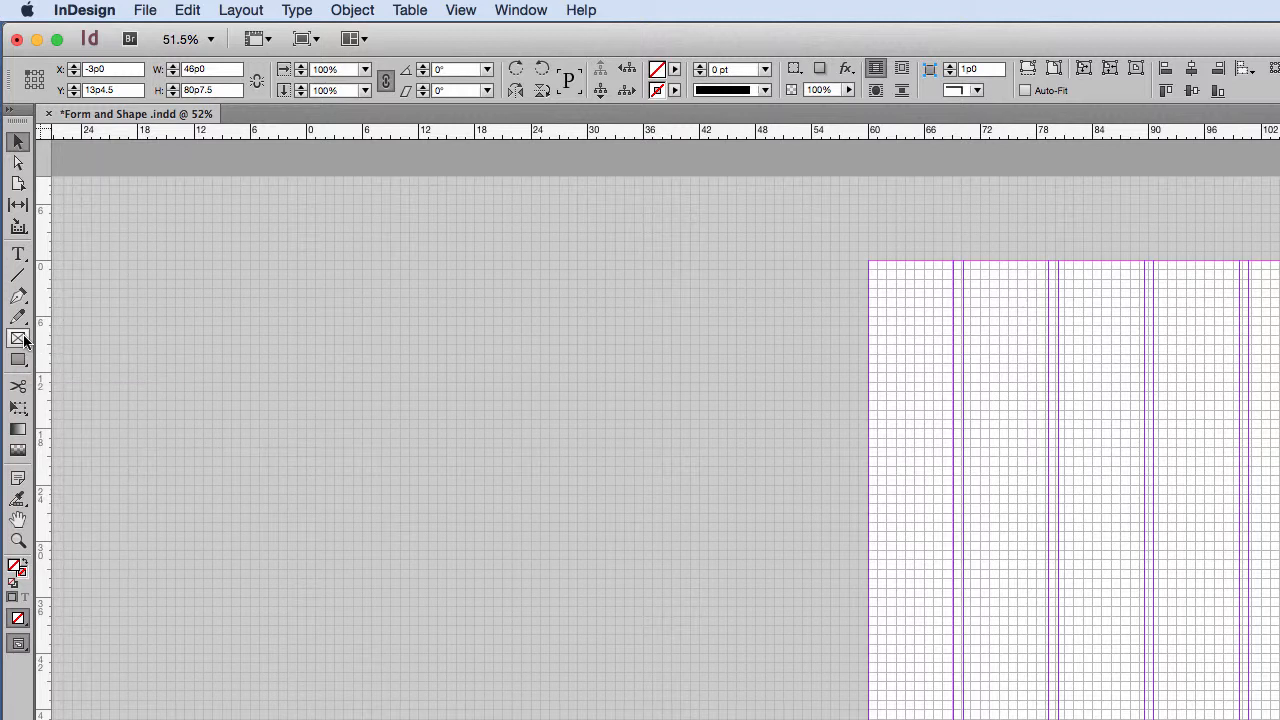
Draw a tall rectangular frame with the Rectangle Frame tool, starting just outside the page's left edge and spanning the first four columns.
click(23, 337)
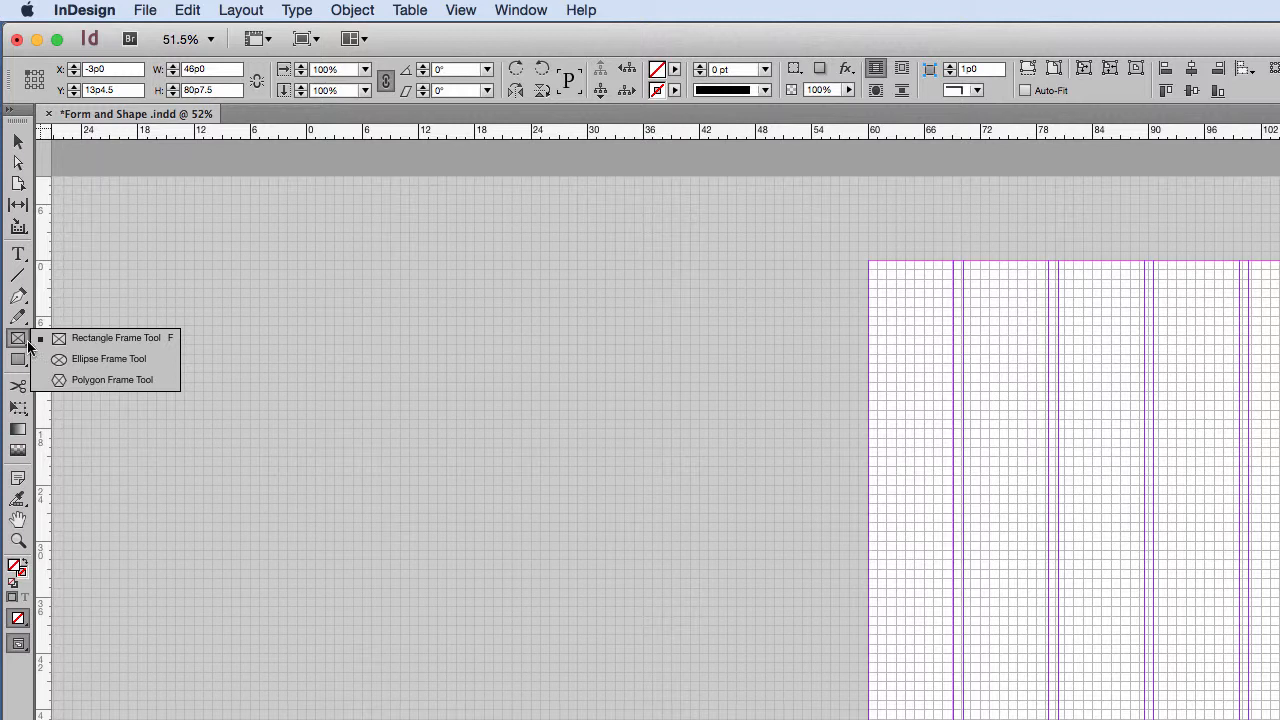
click(248, 445)
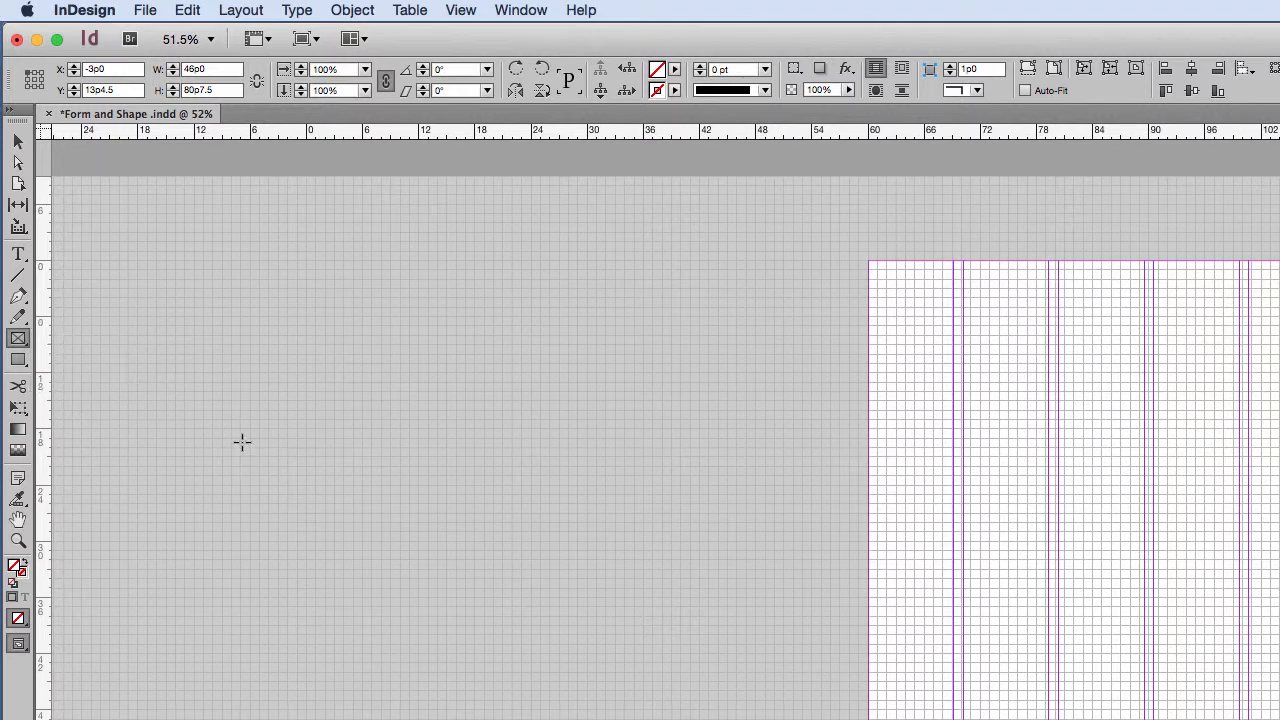
key(Escape)
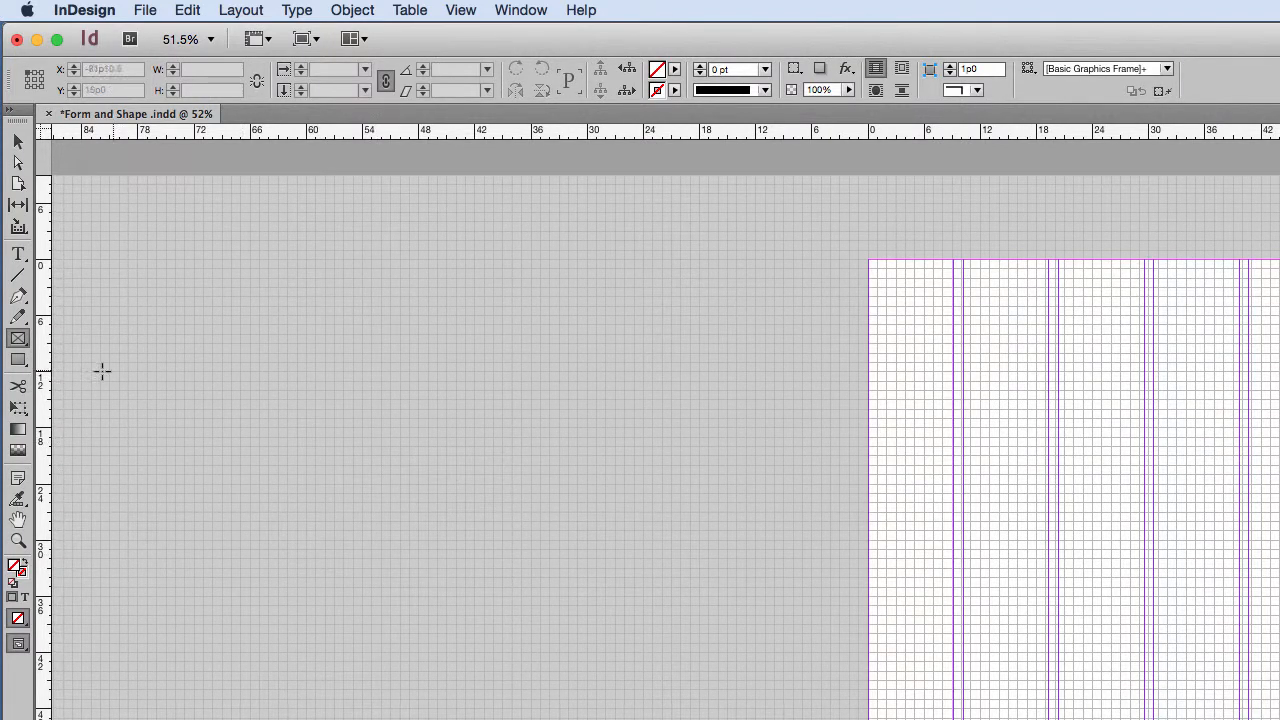
click(20, 364)
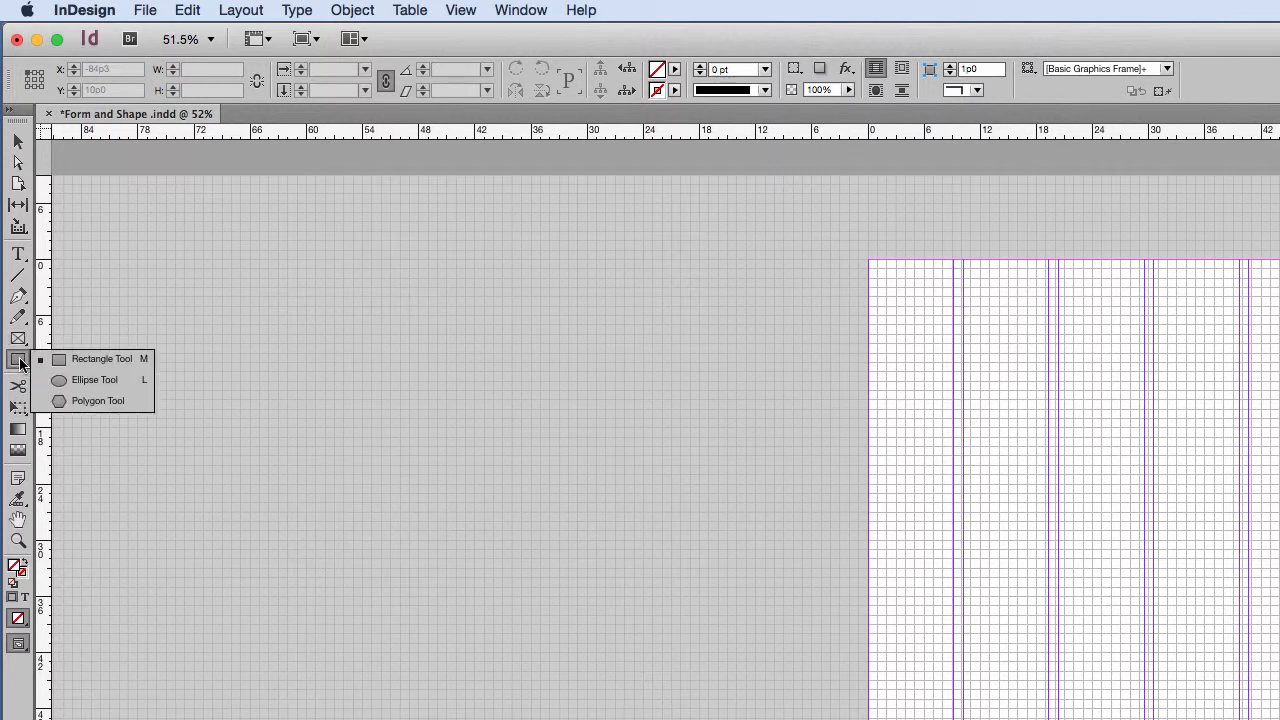
click(19, 339)
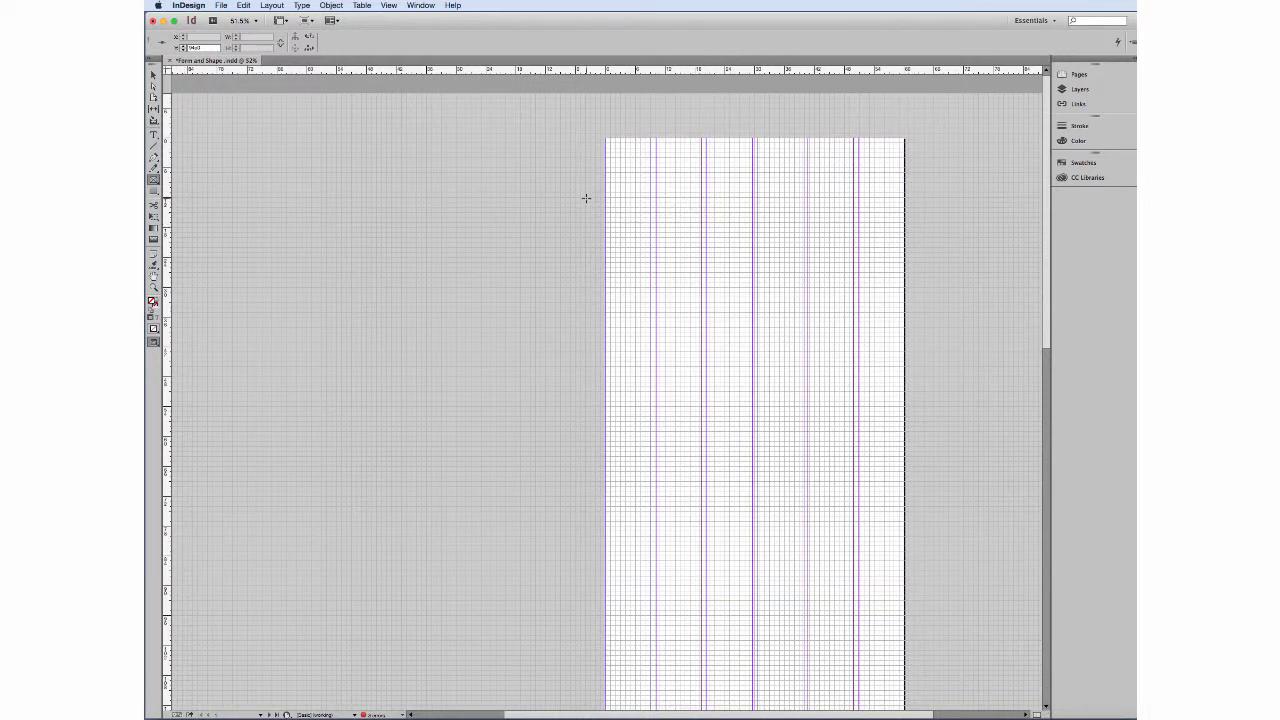
drag(586, 198, 802, 606)
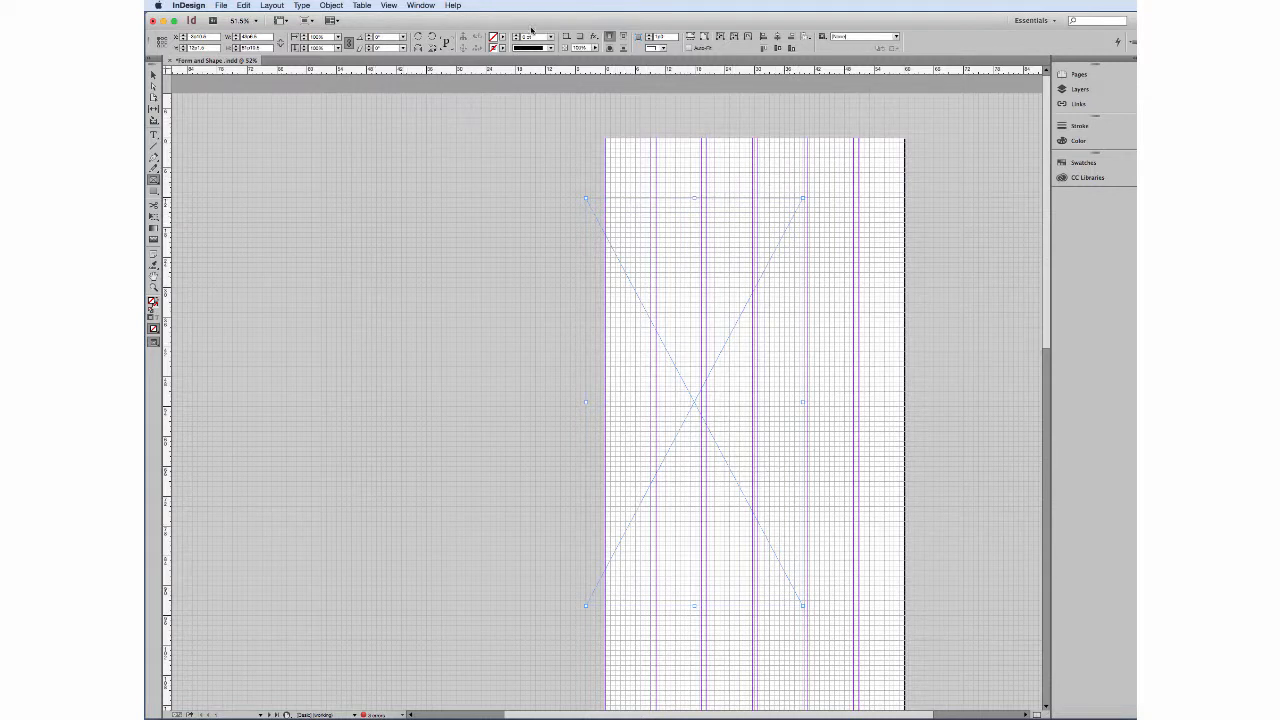
Give the large frame a thin stroke in black.
double_click(533, 37)
text(1)
key(Return)
click(503, 48)
click(463, 103)
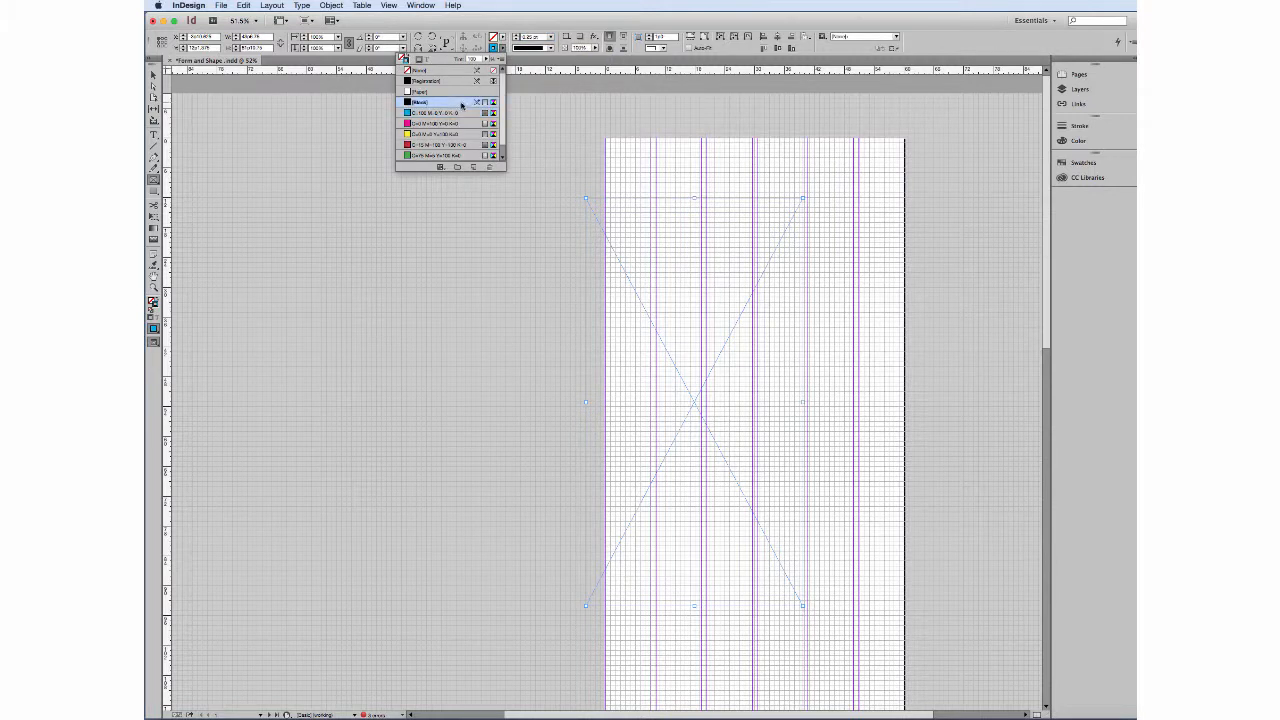
Fill the large frame with a light gray tint of black and deselect it.
click(509, 22)
click(503, 38)
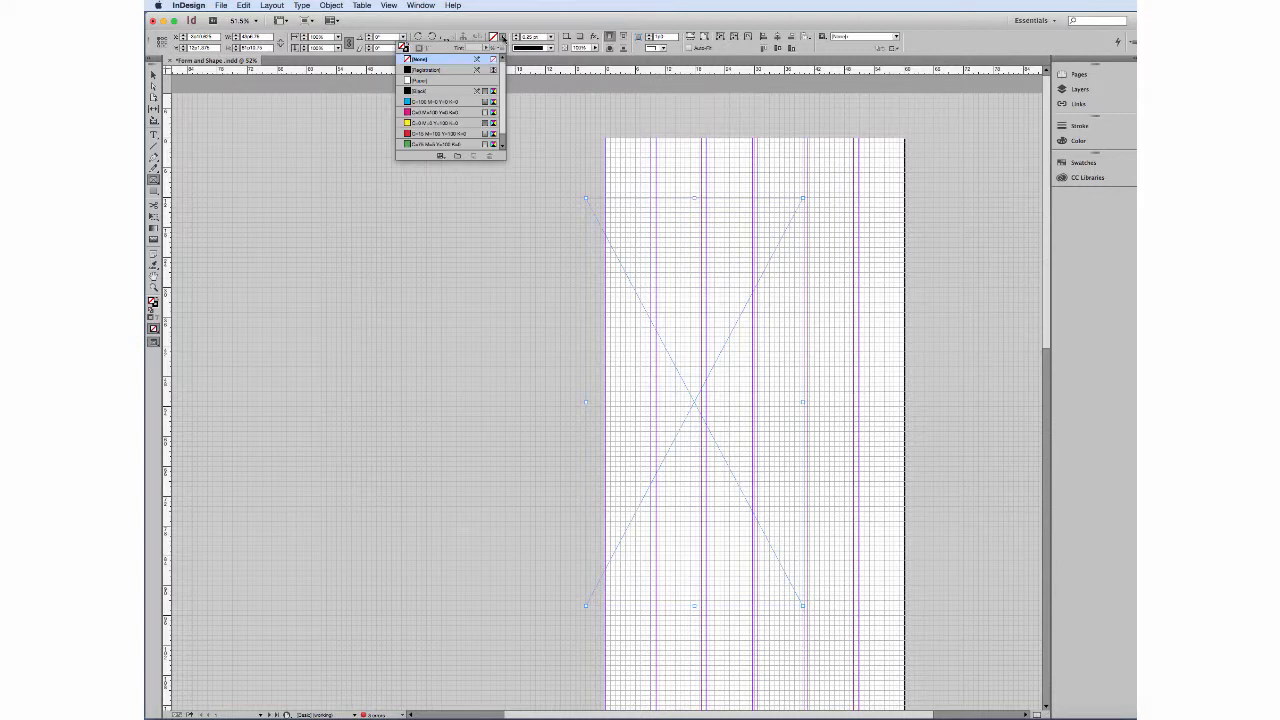
click(430, 92)
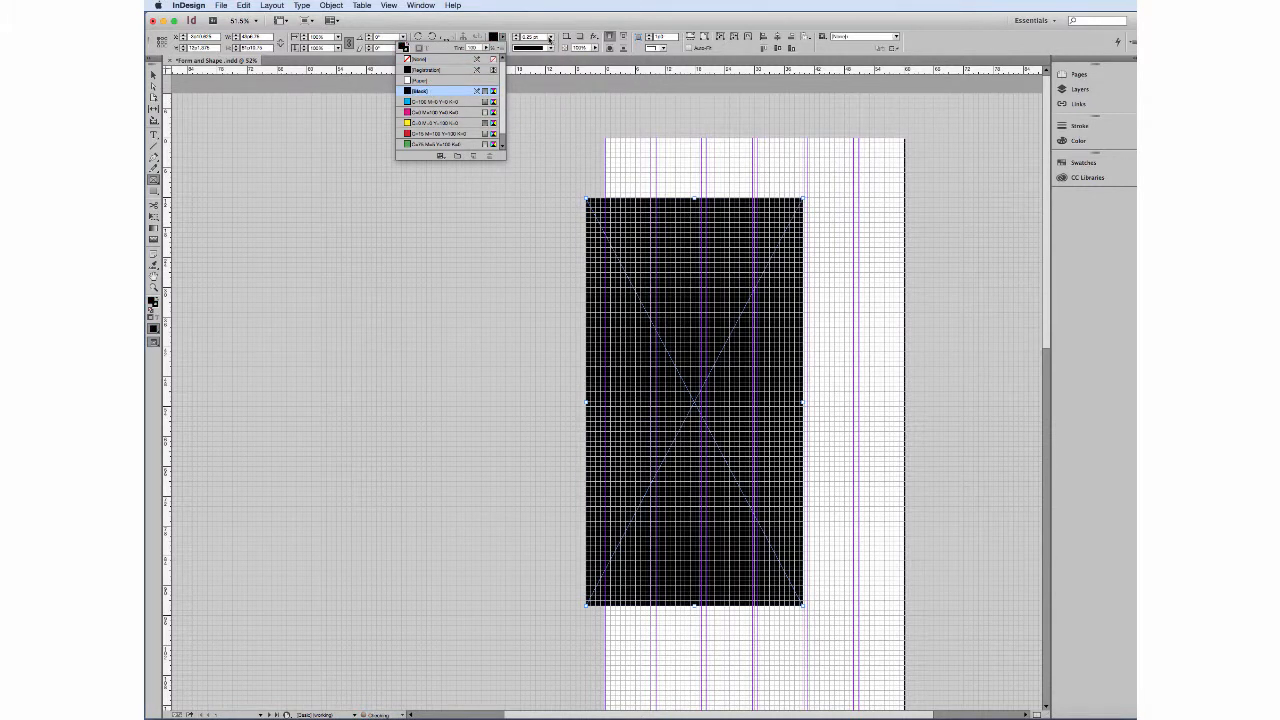
click(437, 60)
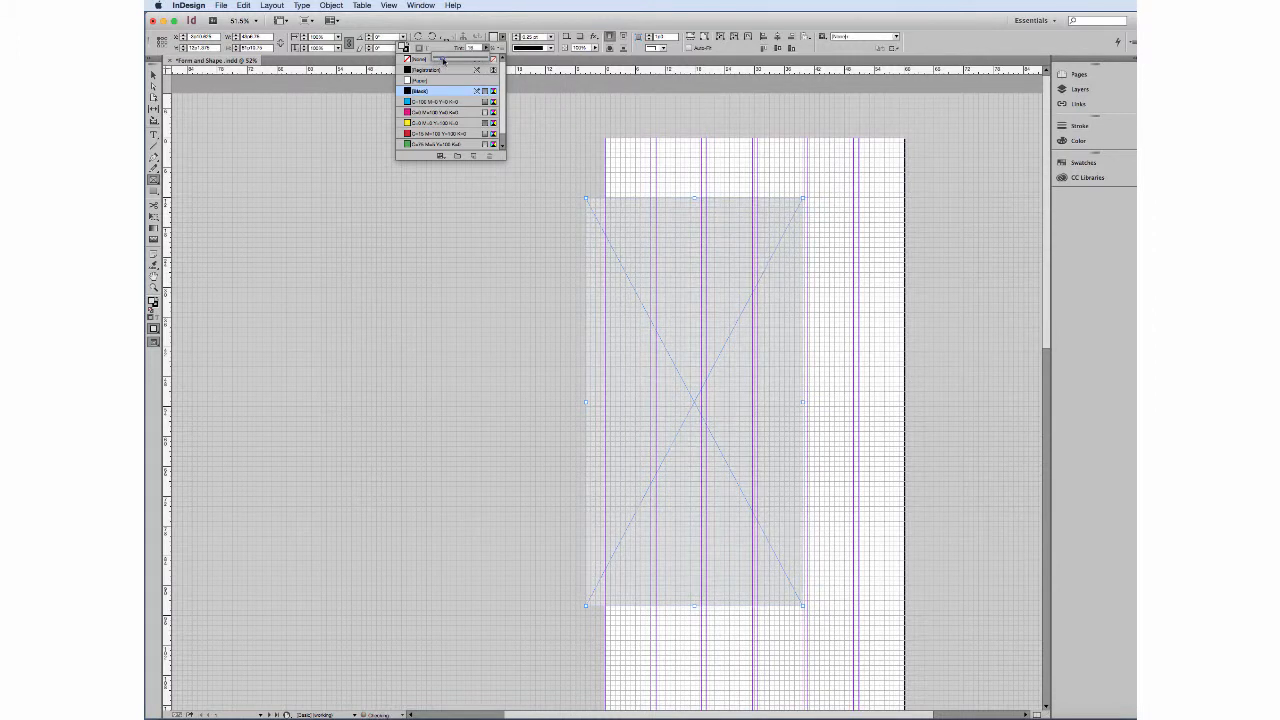
click(512, 186)
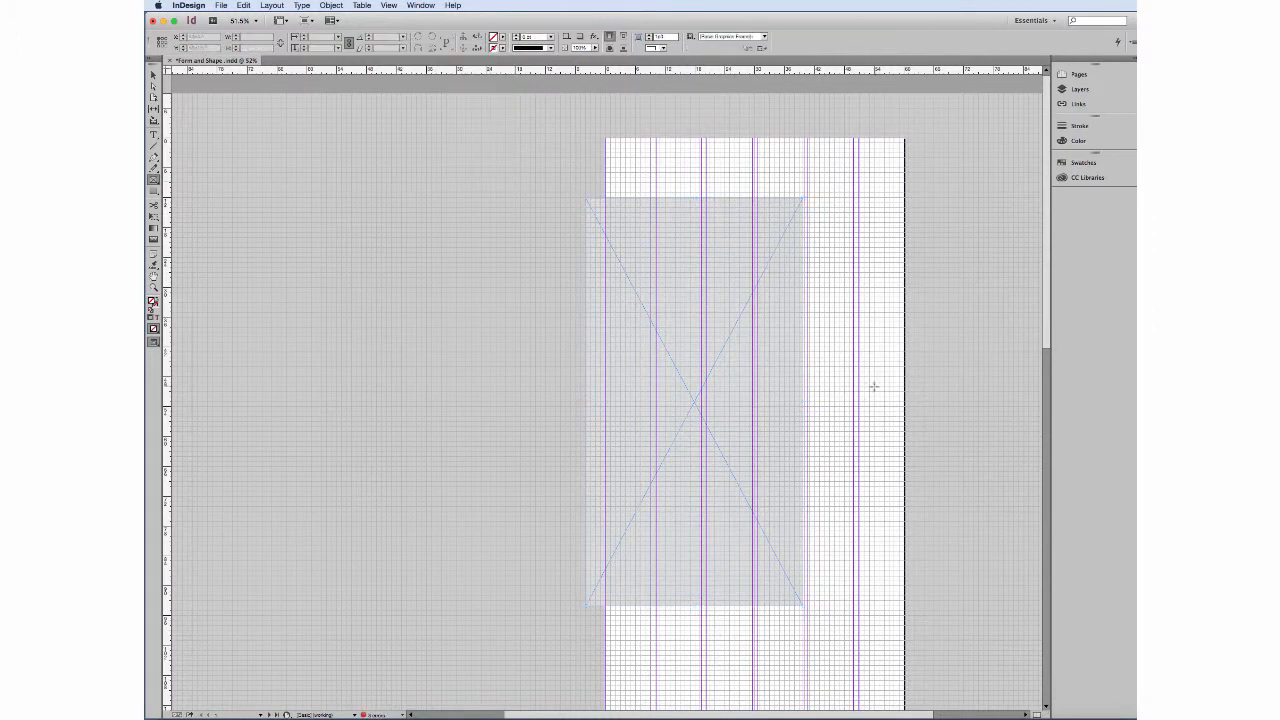
Create a rectangular frame 16p0.25 wide and 17p0.25 high beside the upper right corner of the large frame.
click(154, 181)
drag(809, 200, 809, 201)
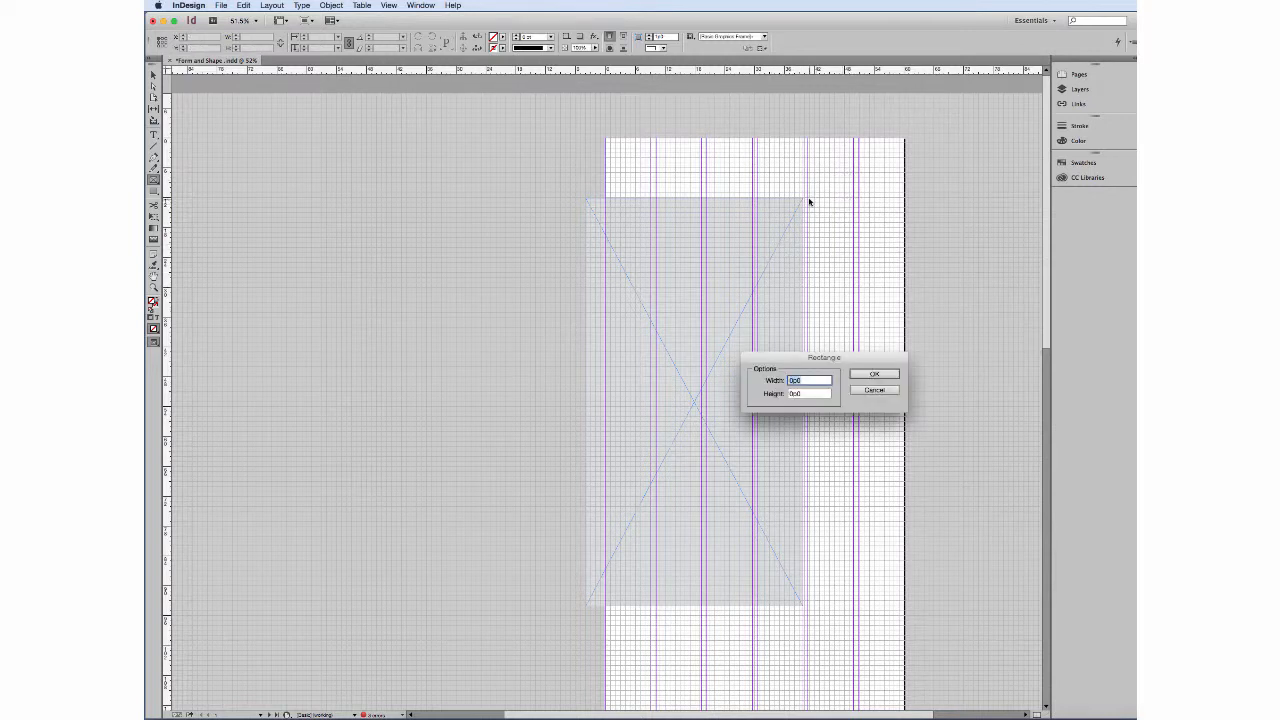
text(16p0.25)
key(Tab)
text(1)
key(Return)
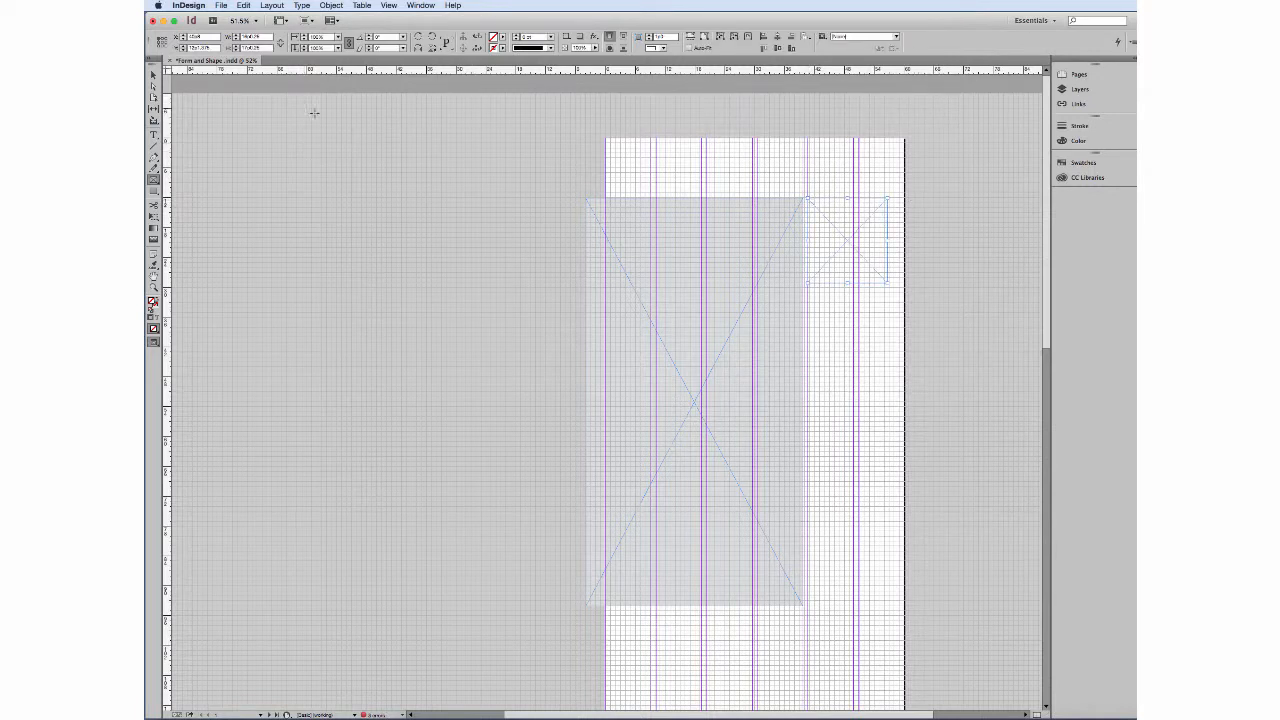
Move the small frame flush with the page's right edge and widen the large frame toward it, leaving a narrow gutter.
click(153, 75)
drag(864, 230, 880, 229)
click(792, 244)
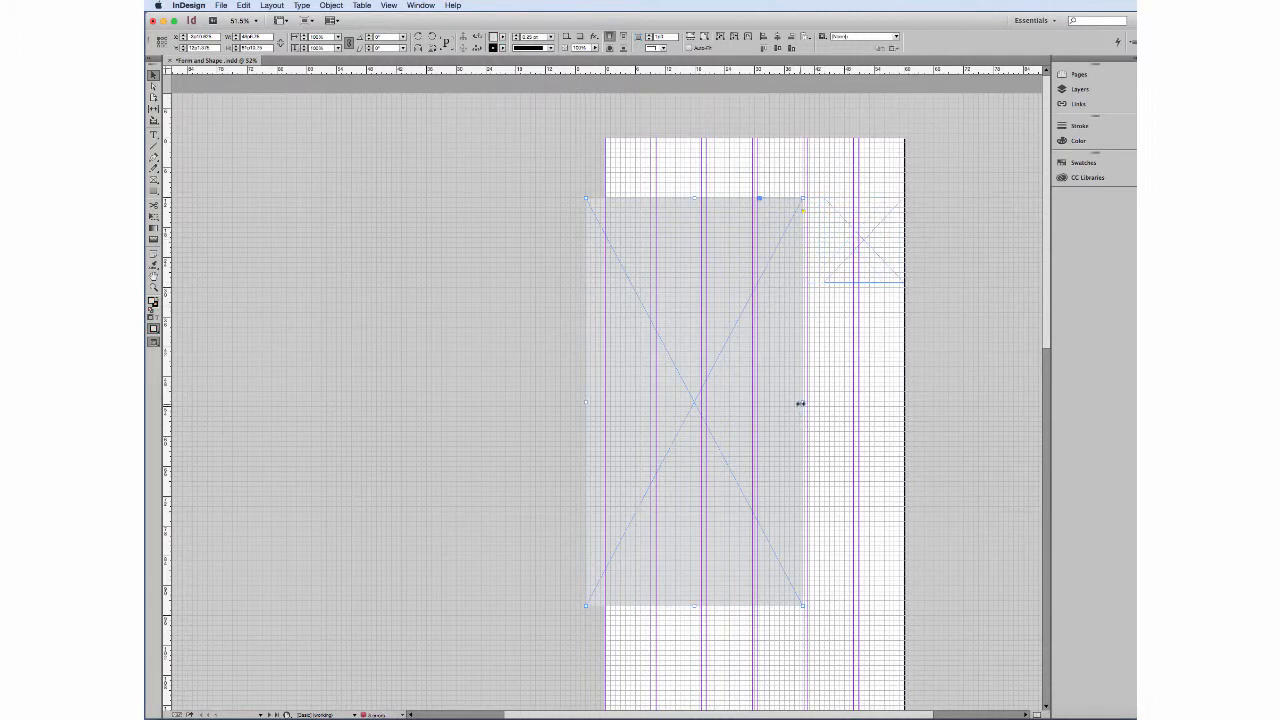
drag(800, 403, 820, 397)
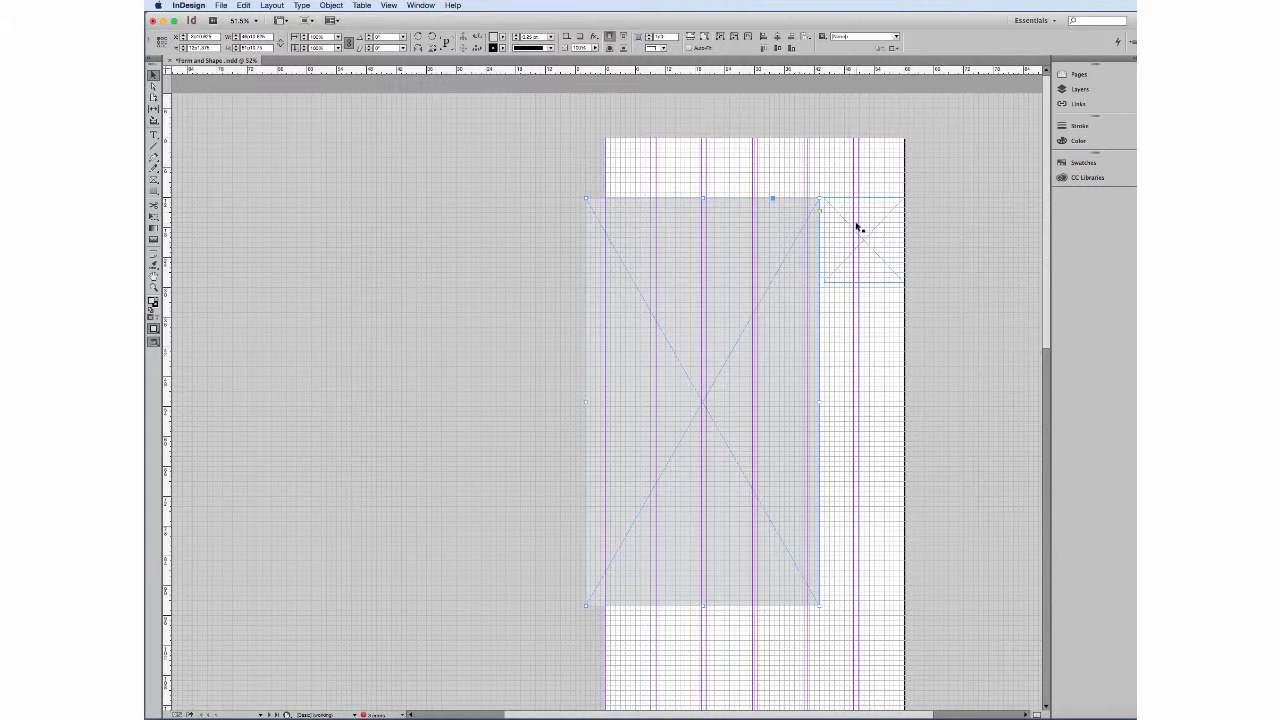
Copy the large frame's tinted fill and stroke onto the small frame with the Eyedropper tool, and deselect it.
click(855, 225)
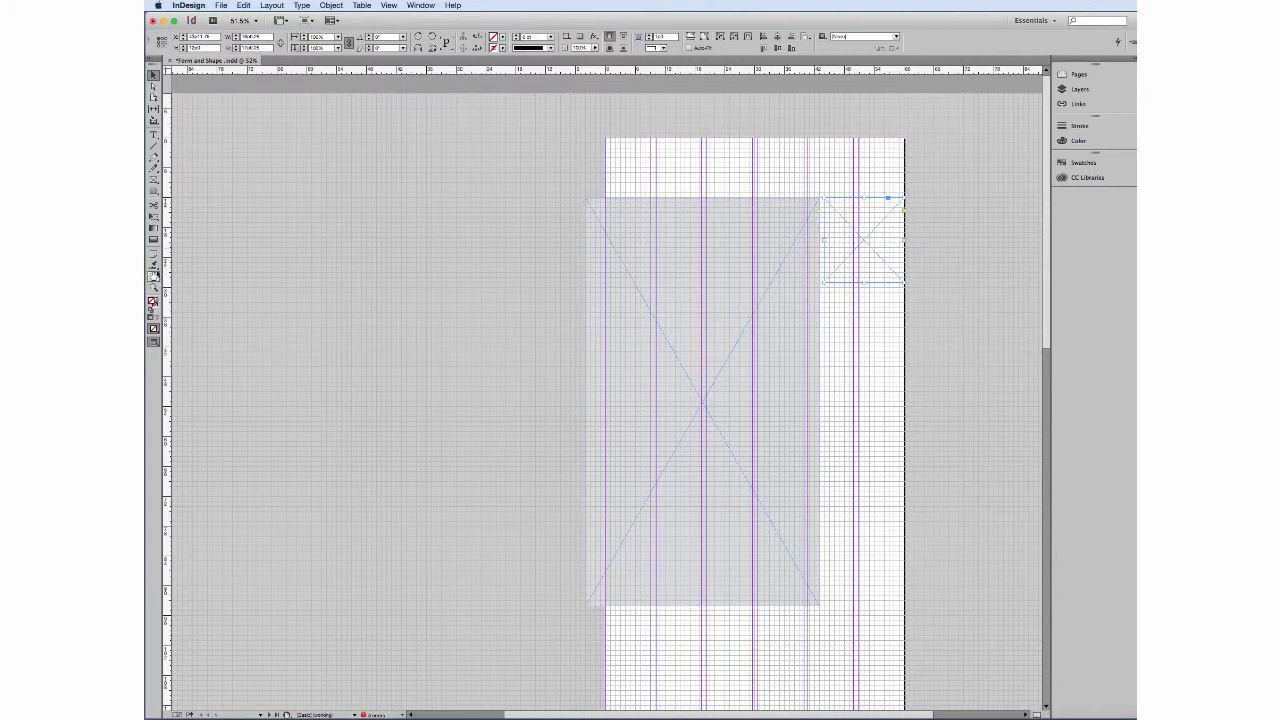
click(153, 264)
click(190, 275)
click(632, 241)
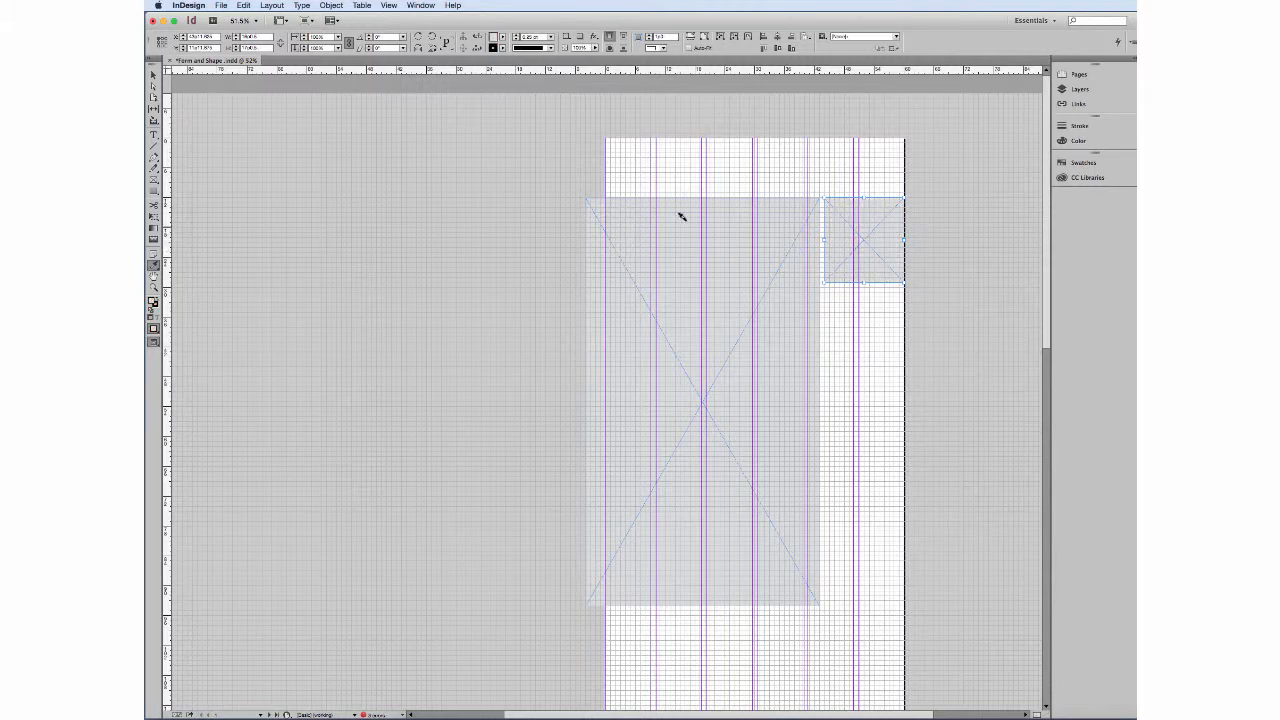
click(153, 76)
click(864, 310)
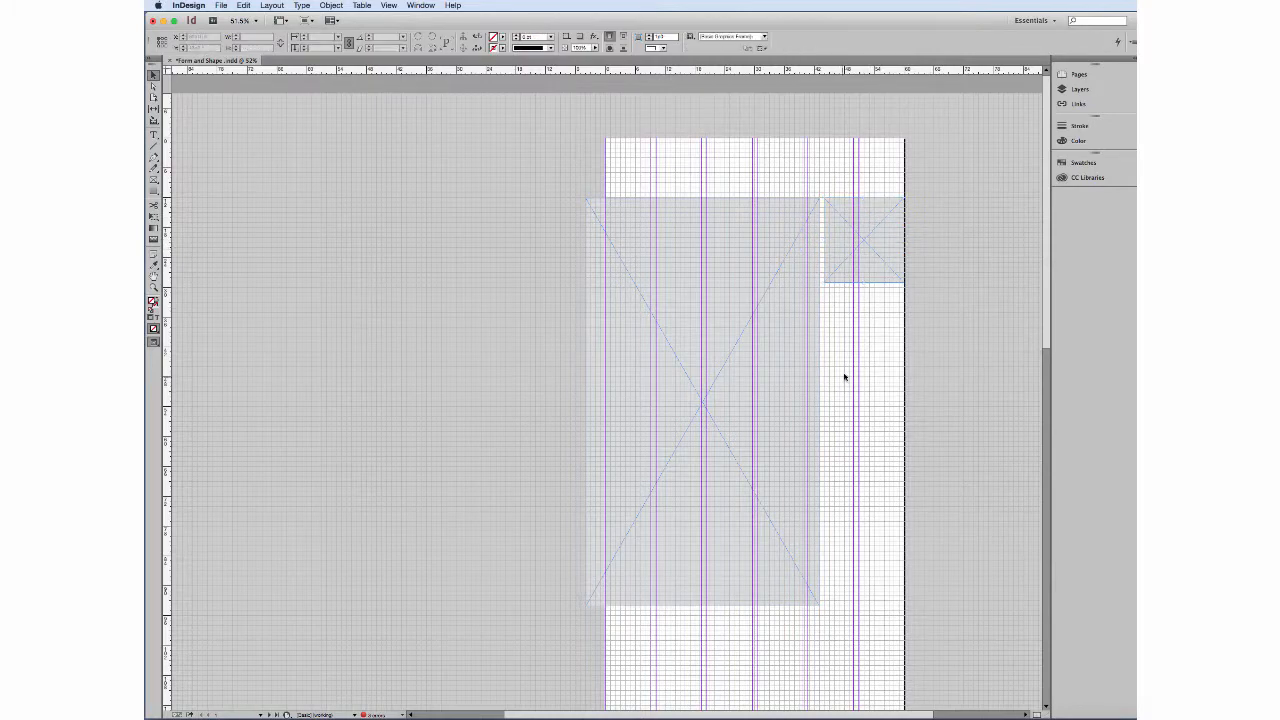
Create a rectangular frame 4.213 in wide and 3.333 in high below the large frame, near the page's lower right corner.
drag(854, 378, 814, 177)
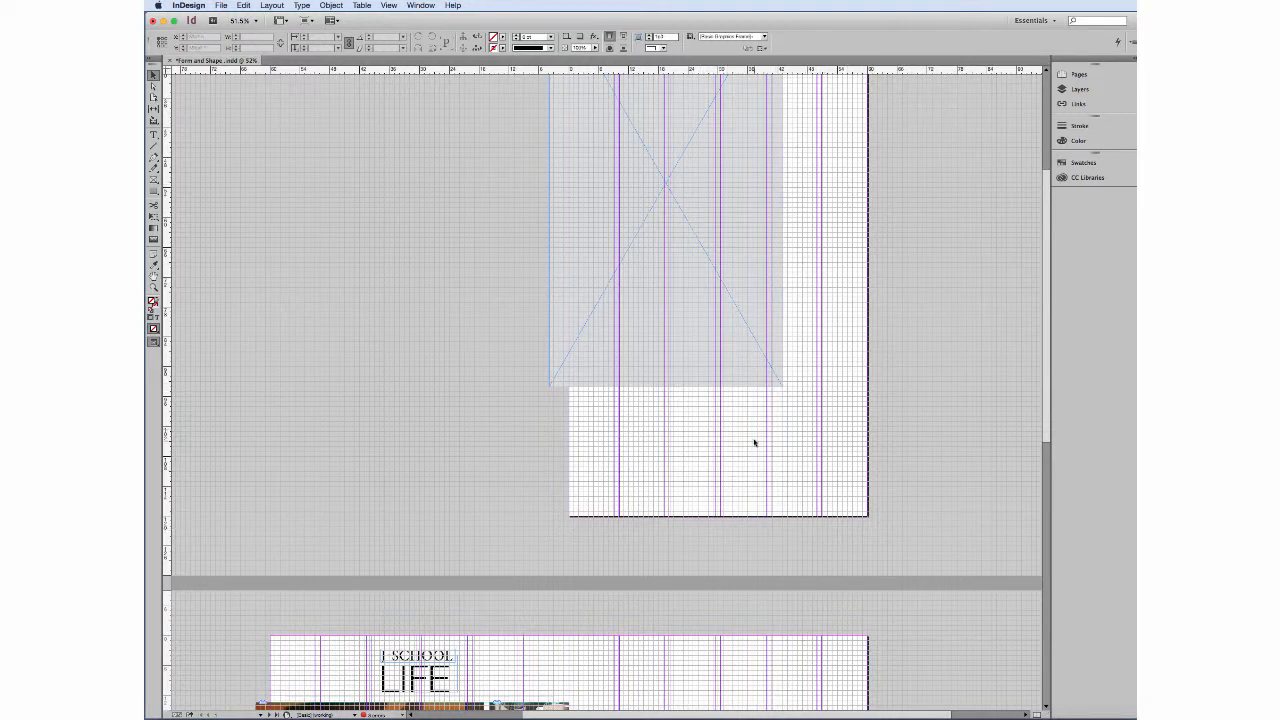
click(642, 189)
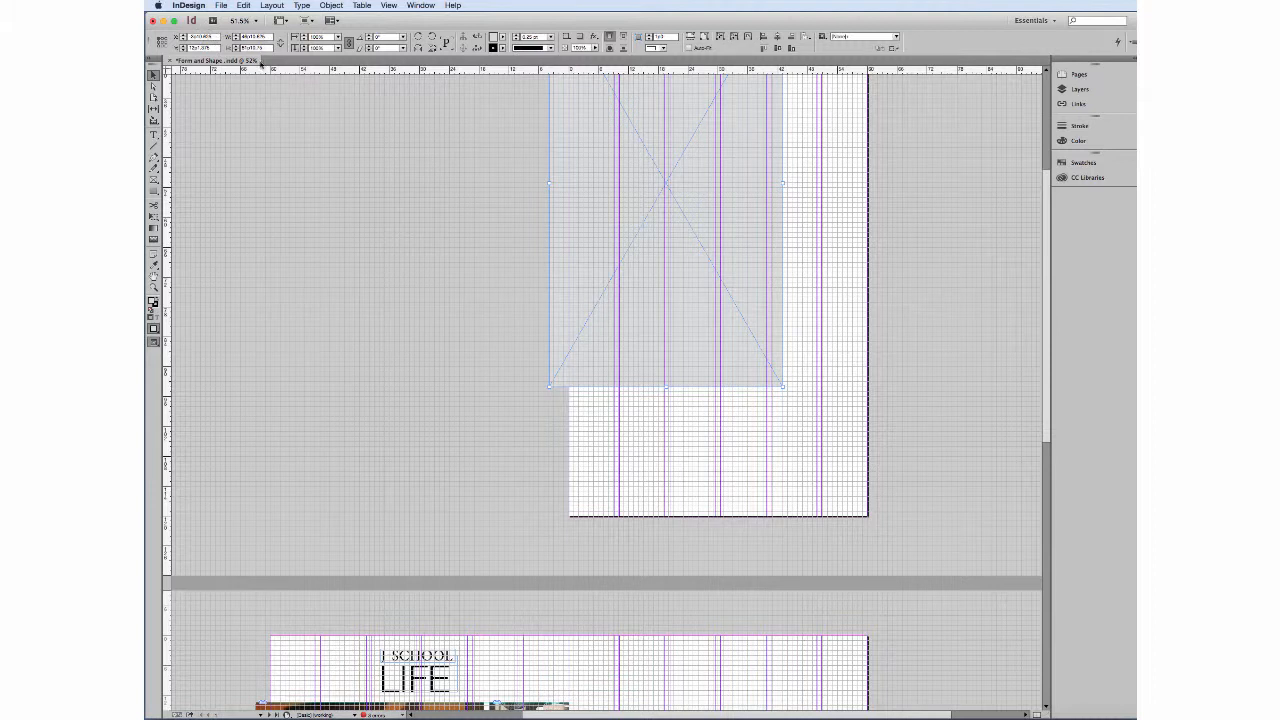
click(153, 180)
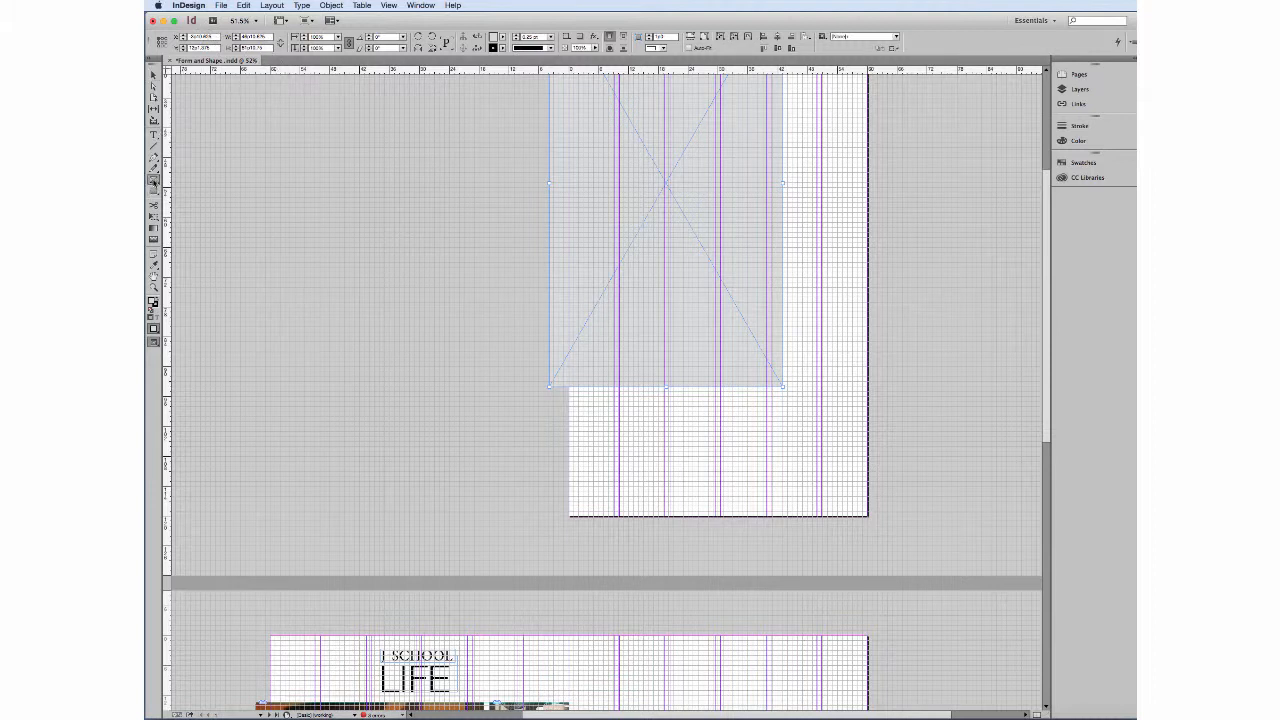
click(726, 400)
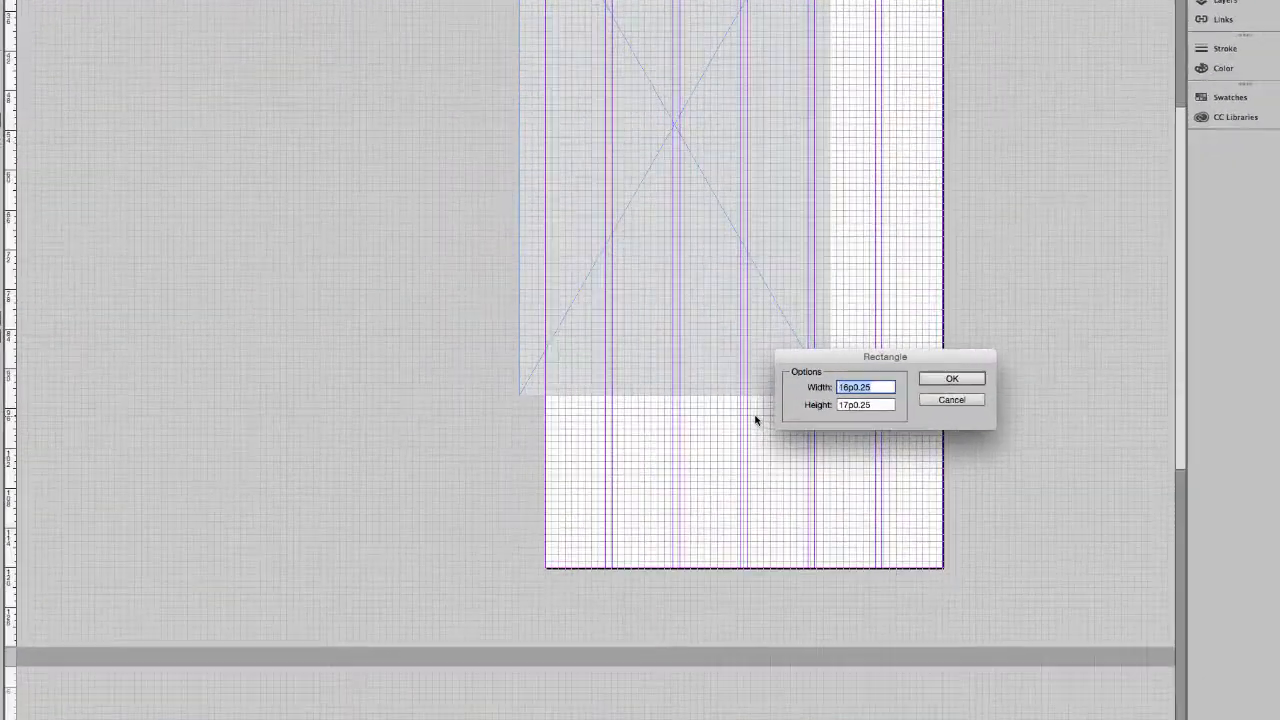
text(4)
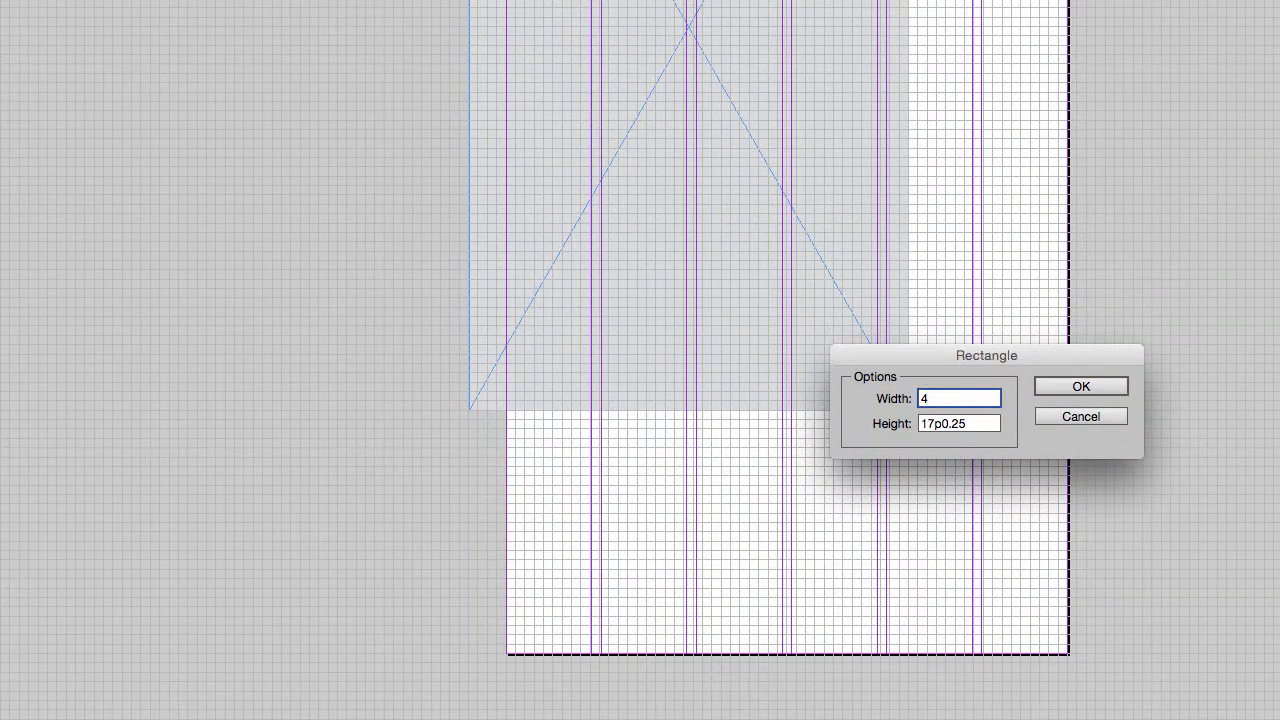
text(.213in)
key(Tab)
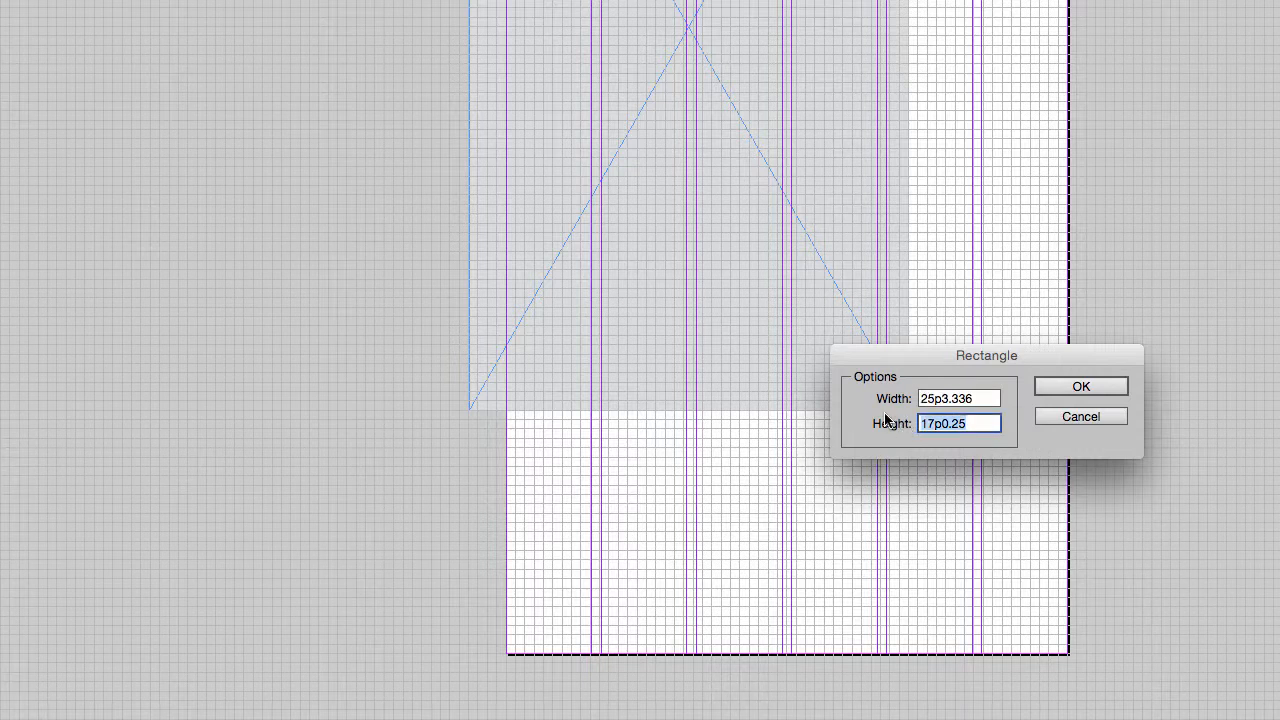
text(3.33333)
key(Return)
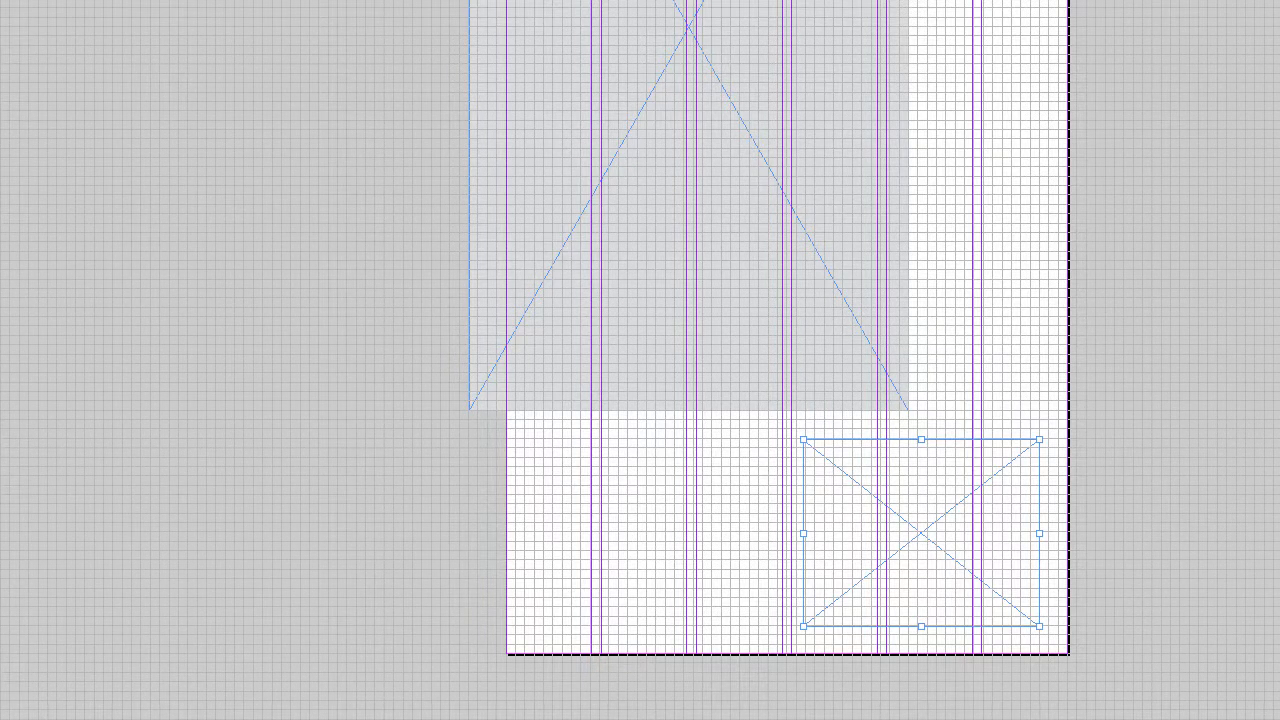
Move the lower frame to X 34p8.664, Y 96p0 against the right page edge and apply the large frame's fill and stroke to it.
drag(920, 498, 941, 483)
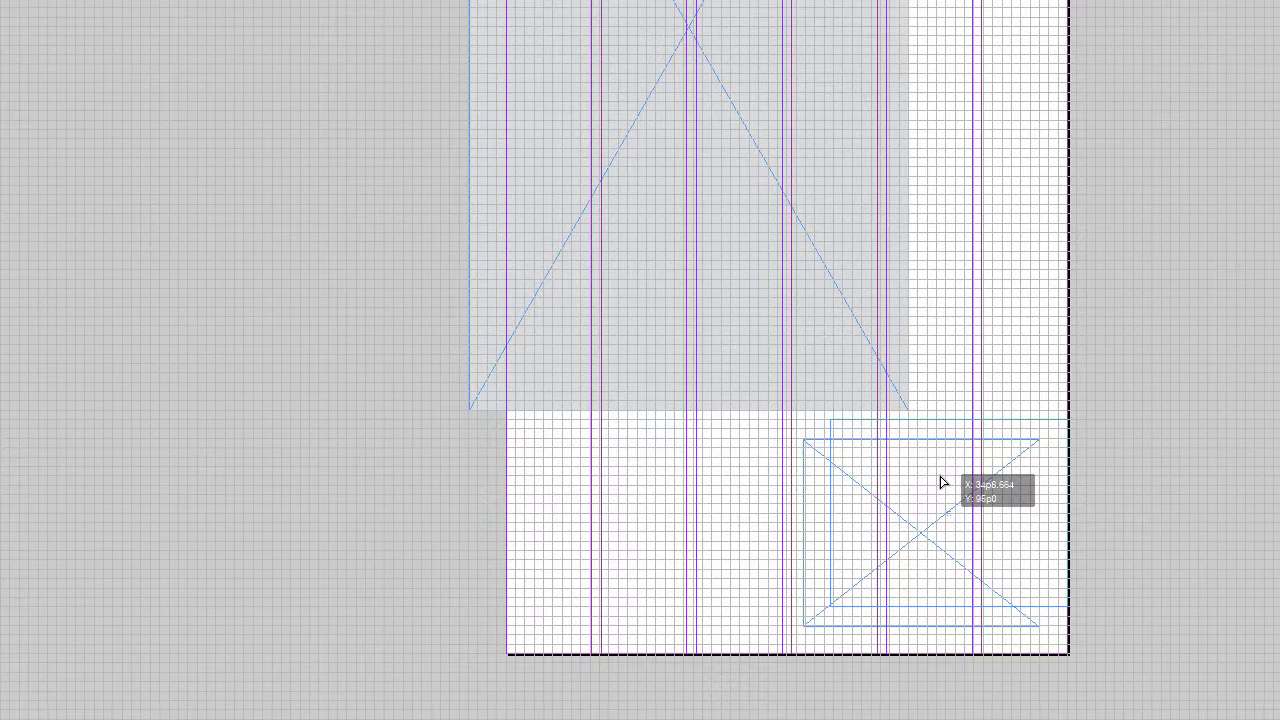
drag(941, 483, 940, 481)
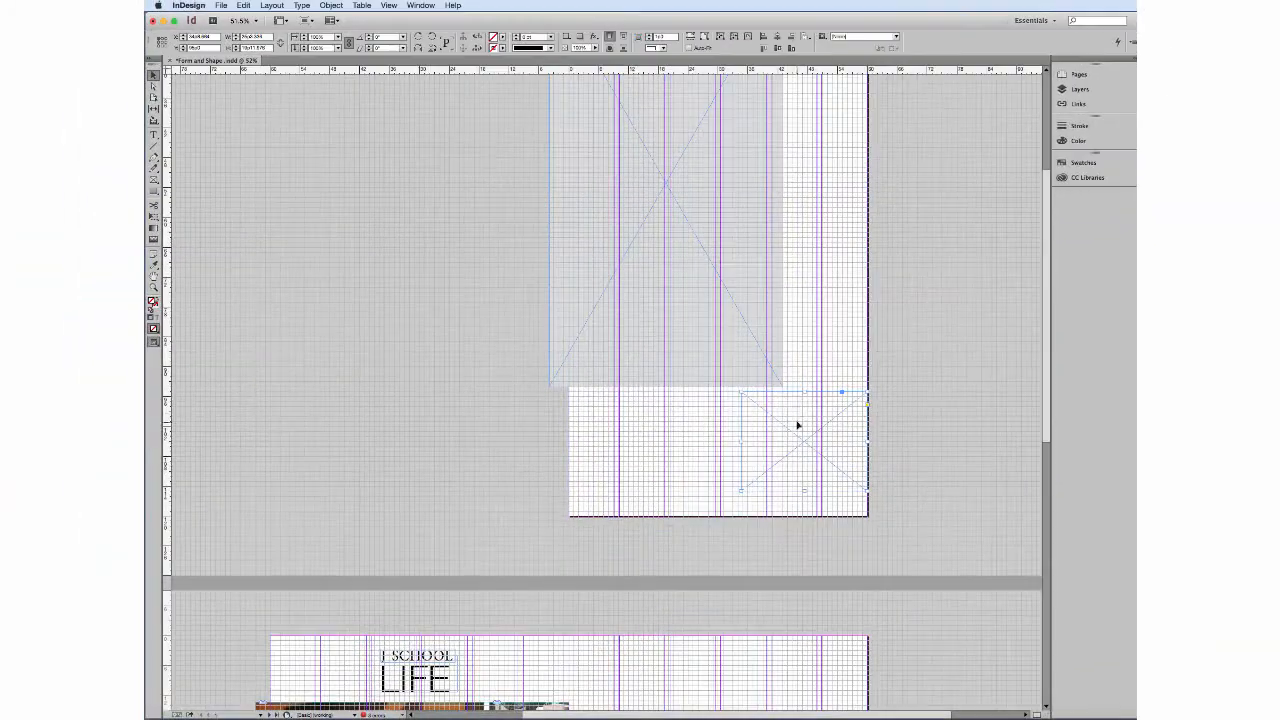
click(153, 265)
click(634, 219)
click(153, 75)
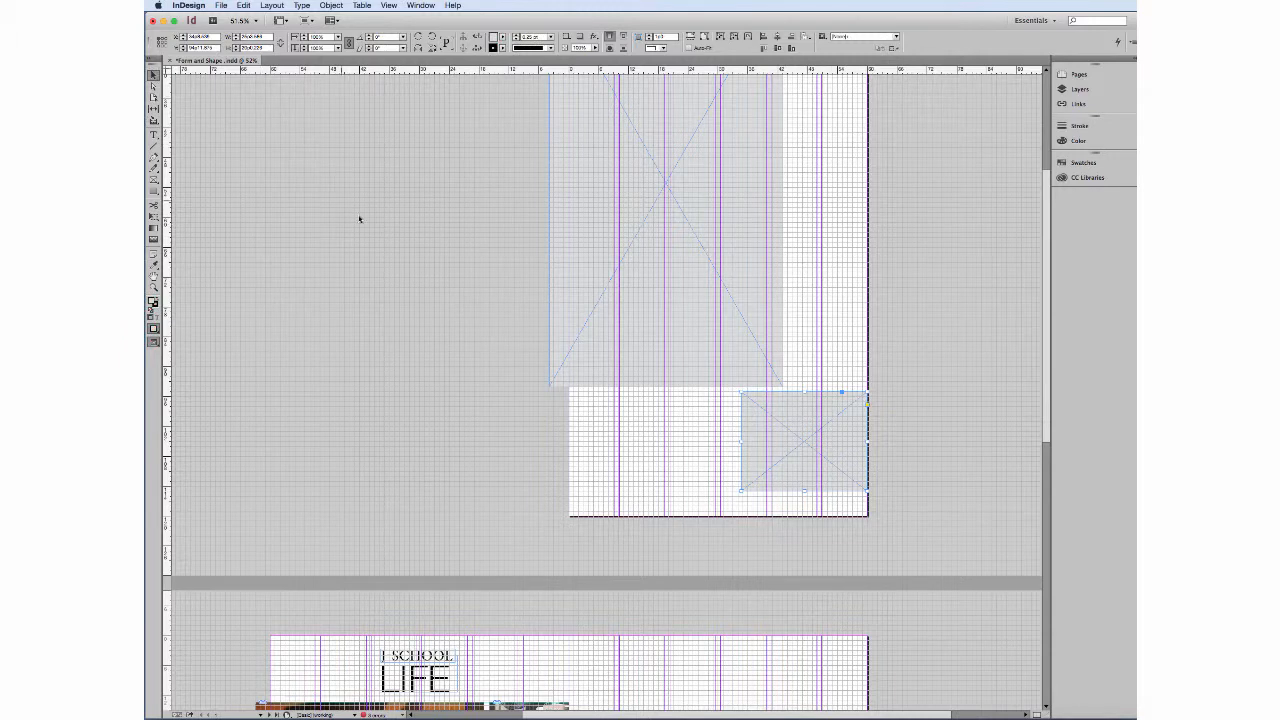
Preview the page from its top without guides and frame edges, with nothing selected.
scroll(623, 429, up, 5)
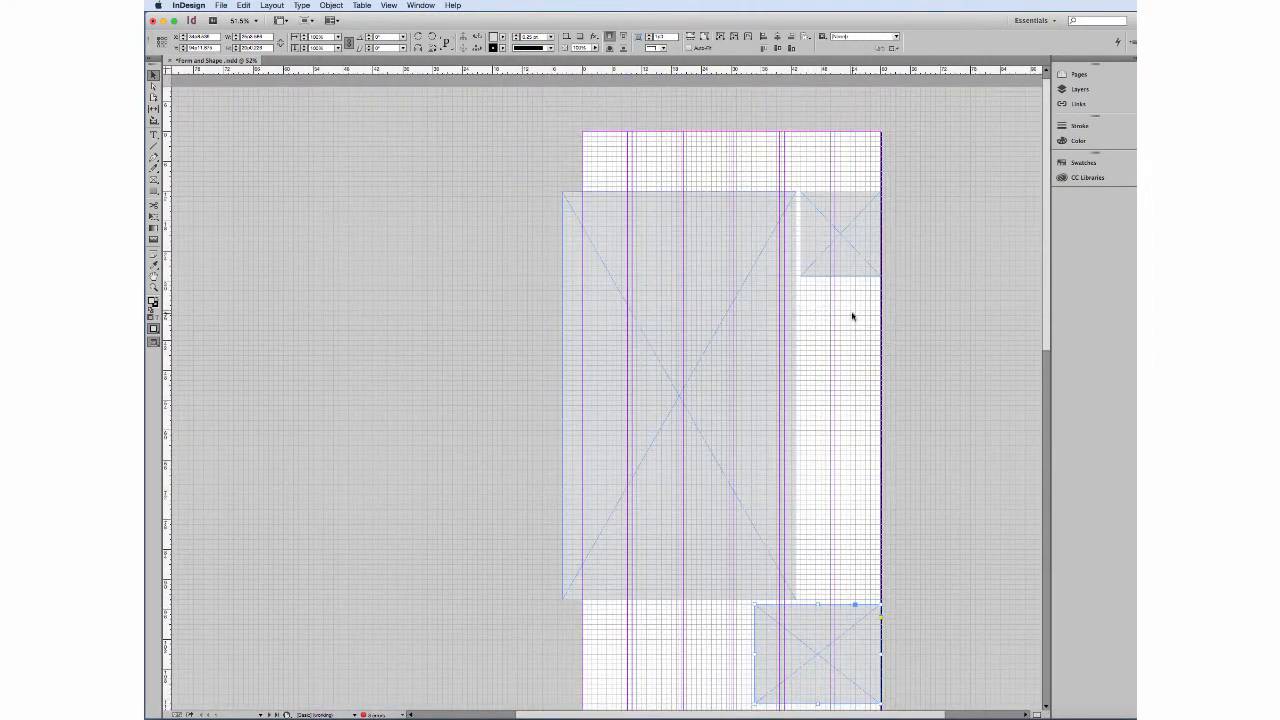
key(w)
click(924, 385)
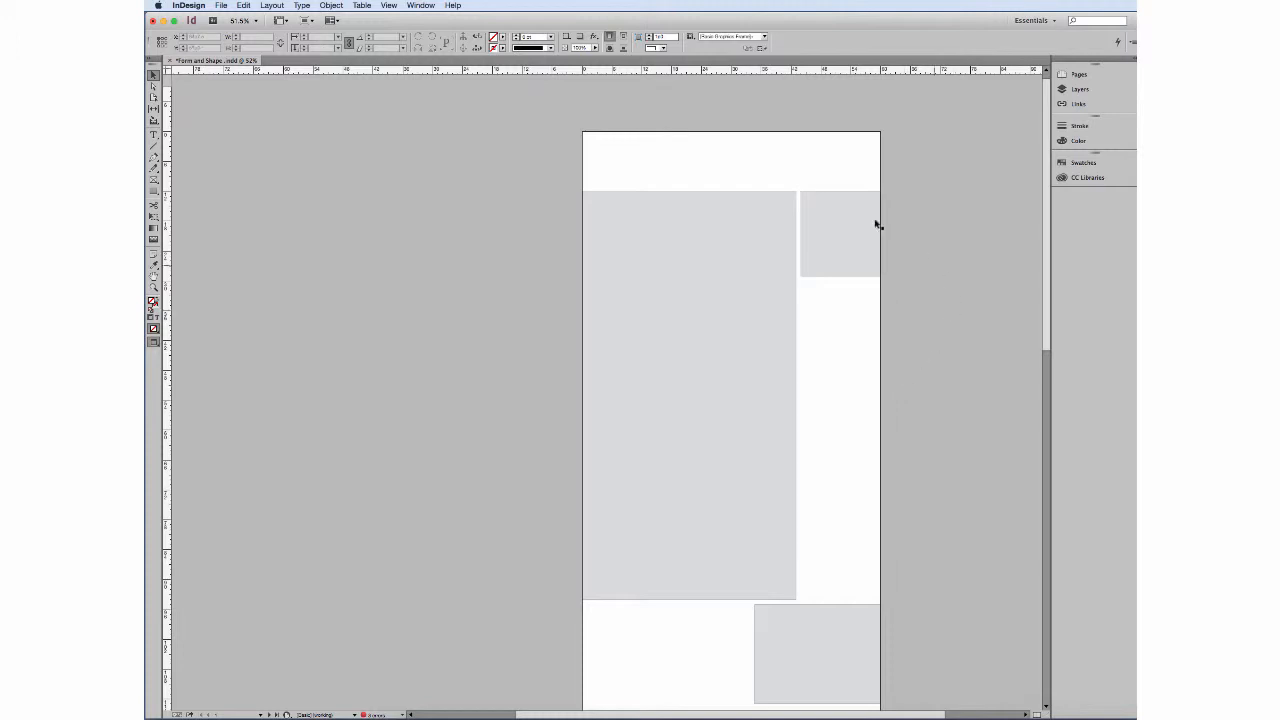
Draw a square about 7.5 picas wide from its center outward with the Rectangle tool, in the page's upper left corner above the large frame.
click(153, 191)
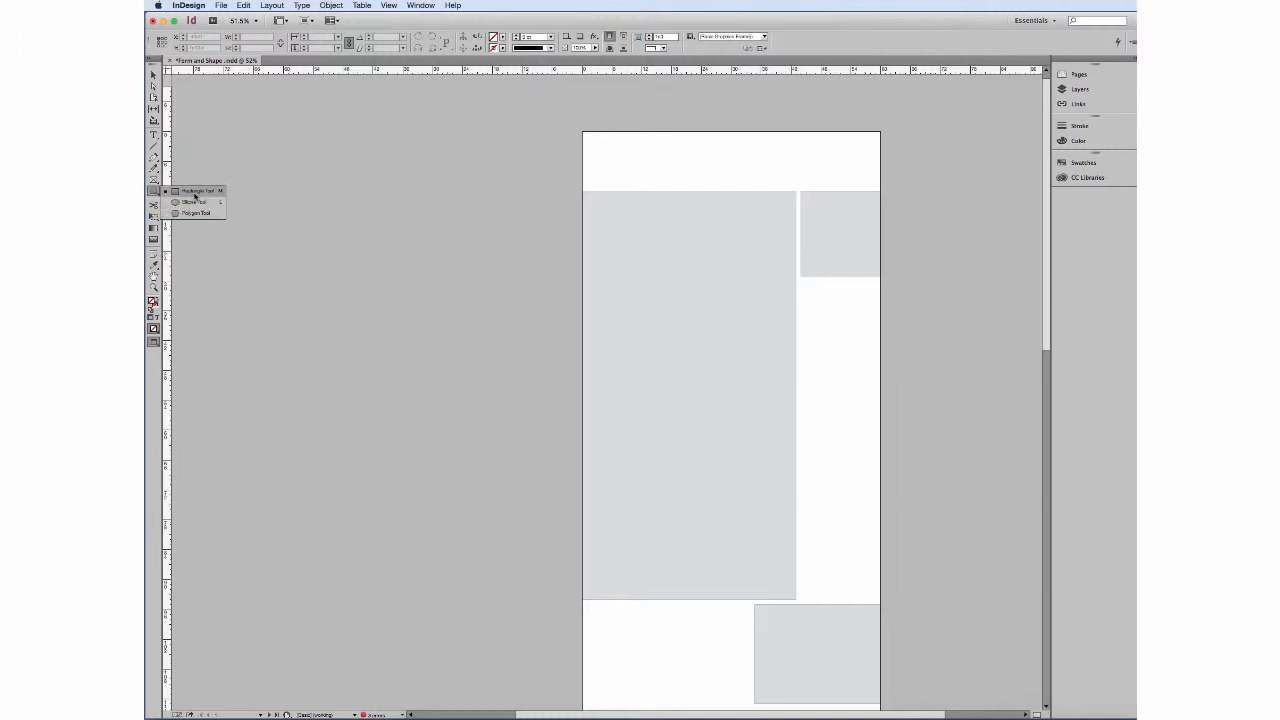
click(195, 194)
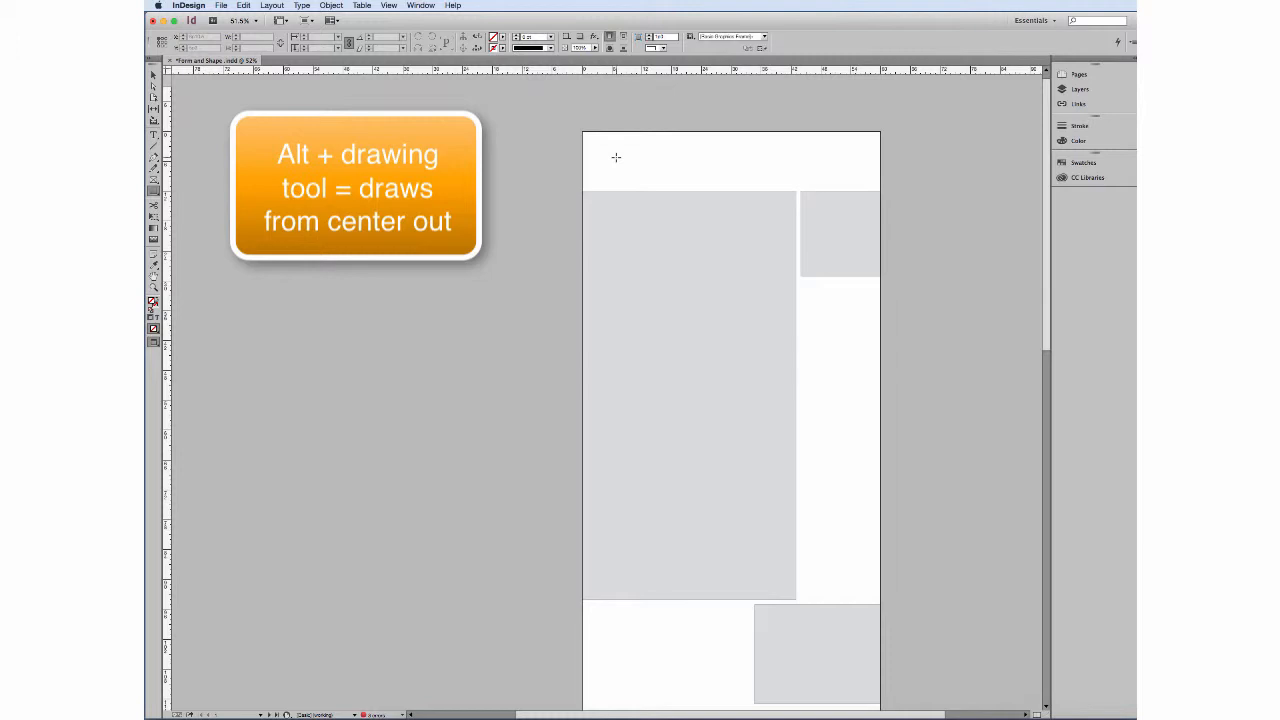
drag(616, 157, 623, 168)
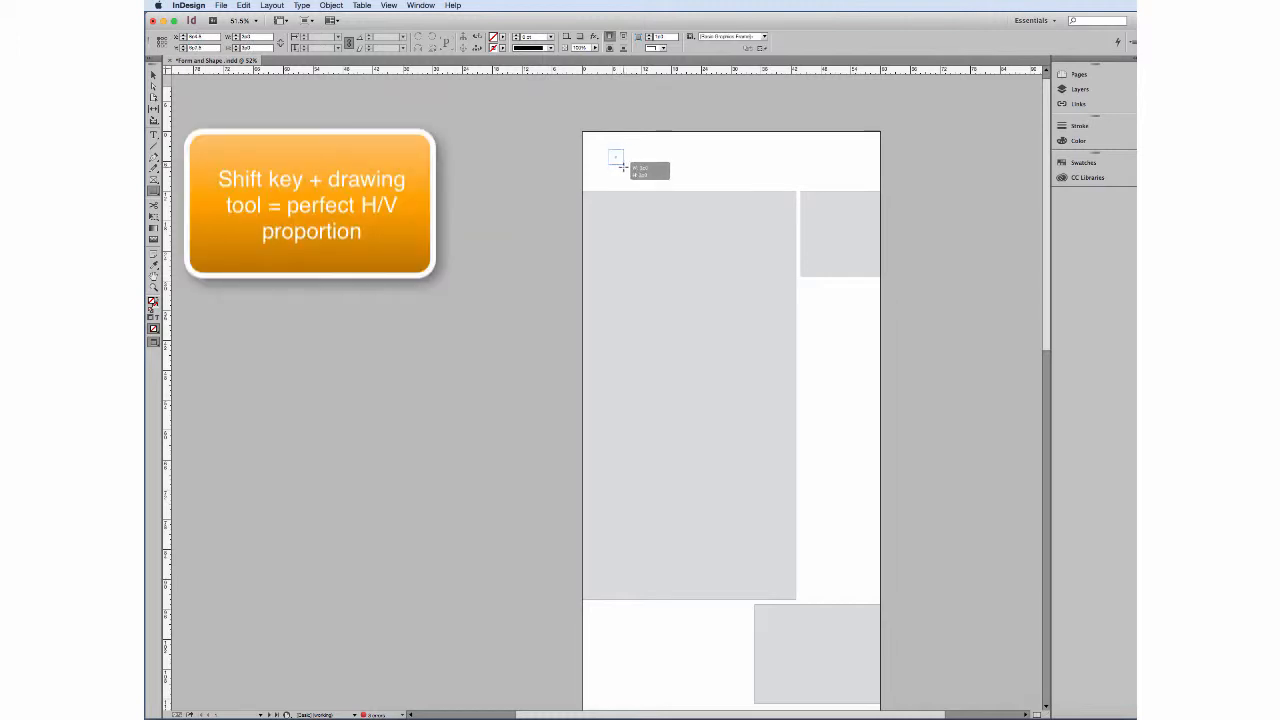
drag(623, 167, 634, 176)
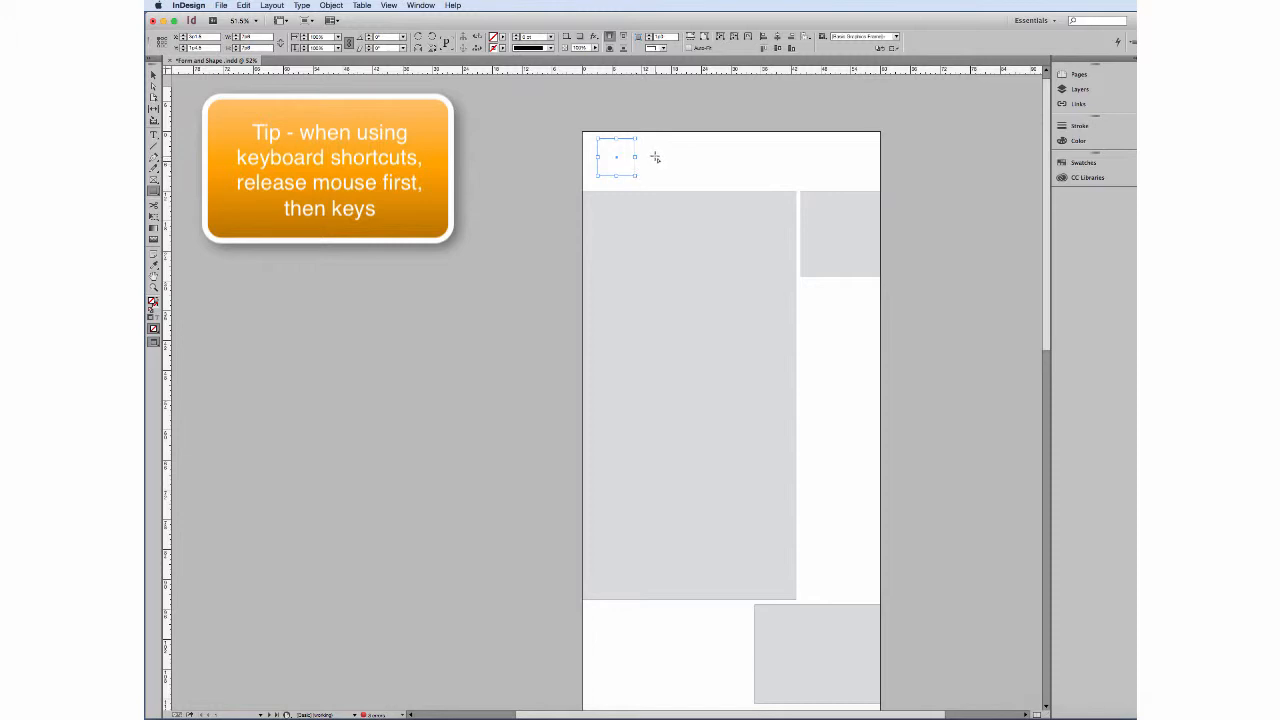
key(v)
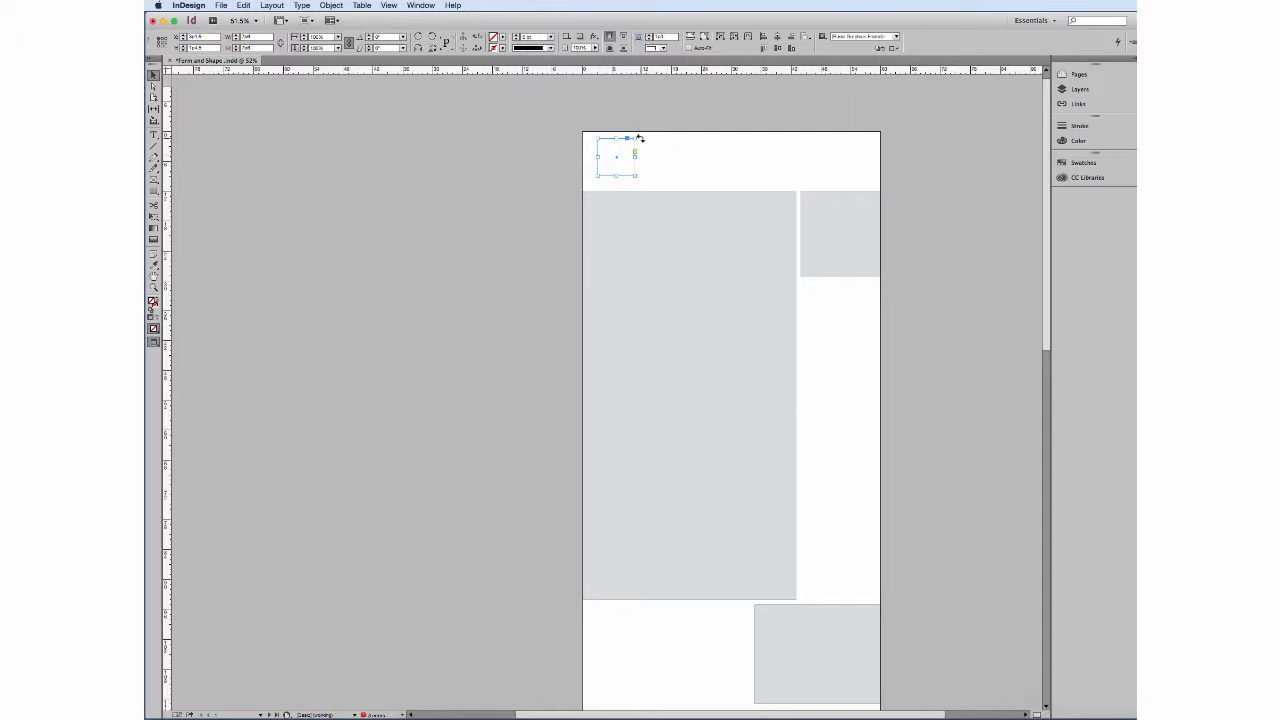
Rotate the square 45° into a diamond and fill it with the dark blue swatch C=100 M=90 Y=10 K=0.
drag(640, 137, 644, 162)
mouse_move(644, 162)
mouse_down()
mouse_move(623, 137)
mouse_move(628, 146)
mouse_up()
click(503, 38)
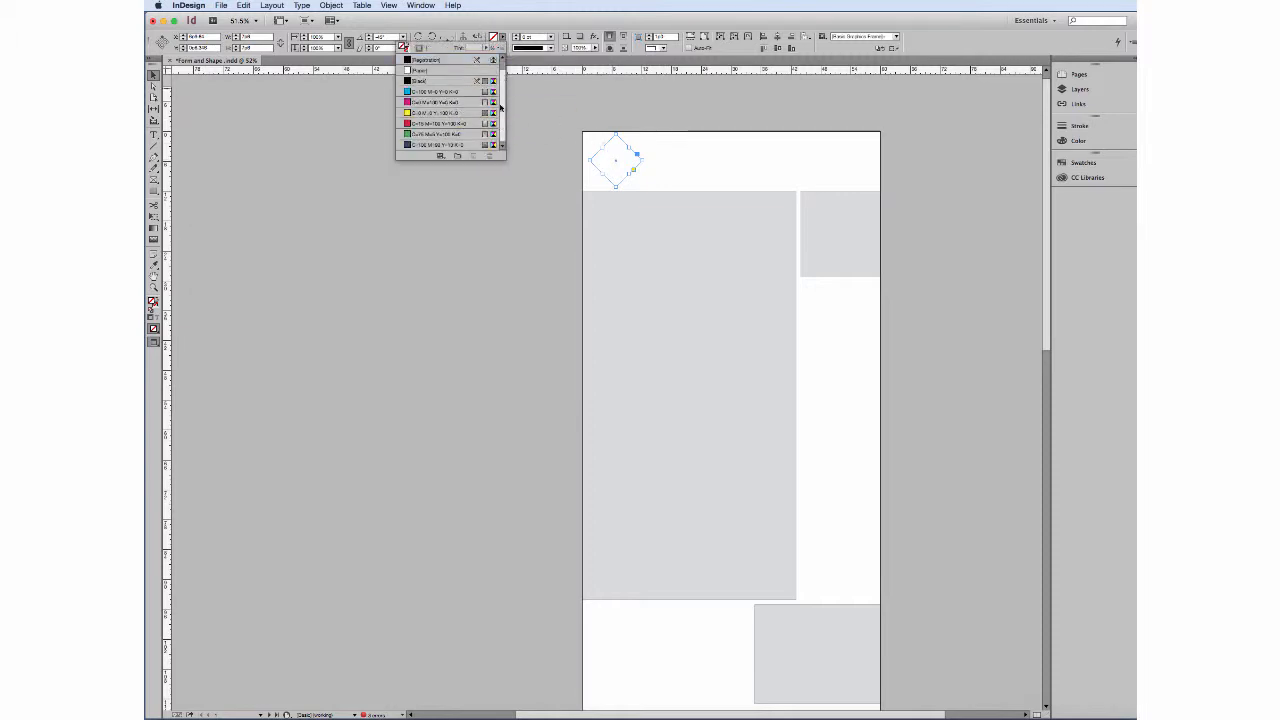
click(440, 145)
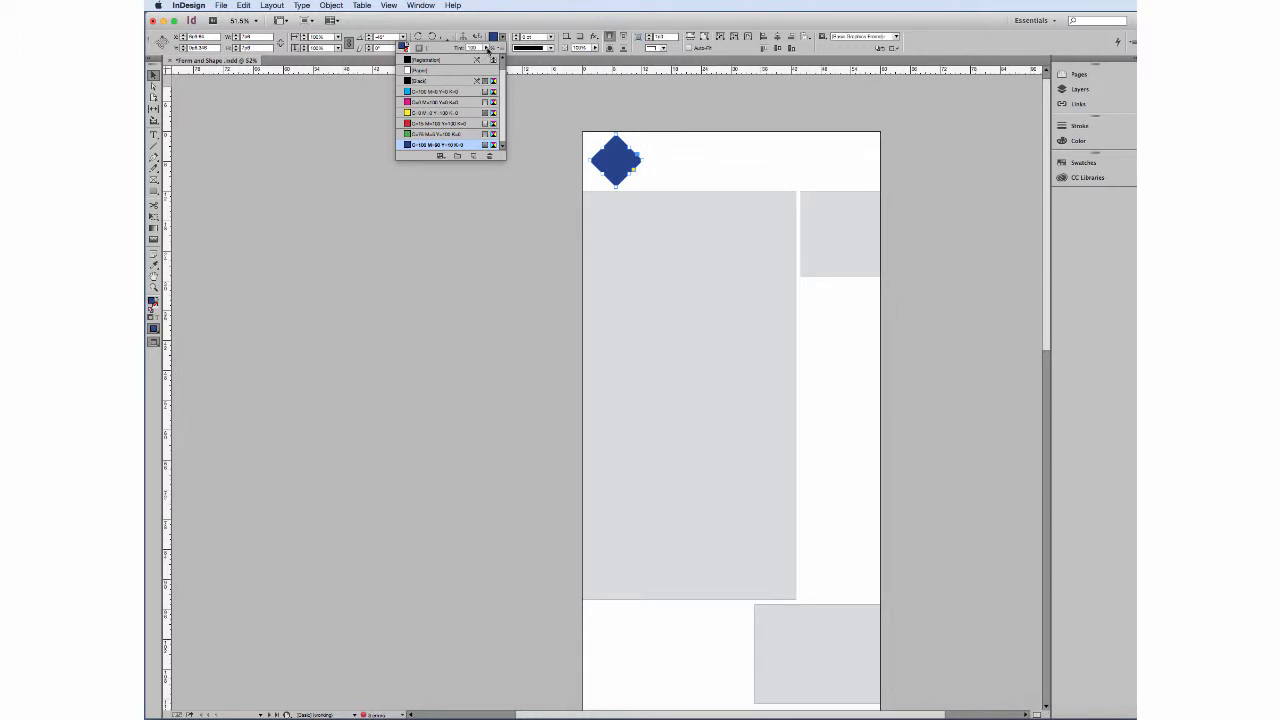
Lighten the diamond's fill to a paler blue by lowering its tint, and deselect it.
click(487, 48)
drag(485, 58, 463, 58)
click(683, 134)
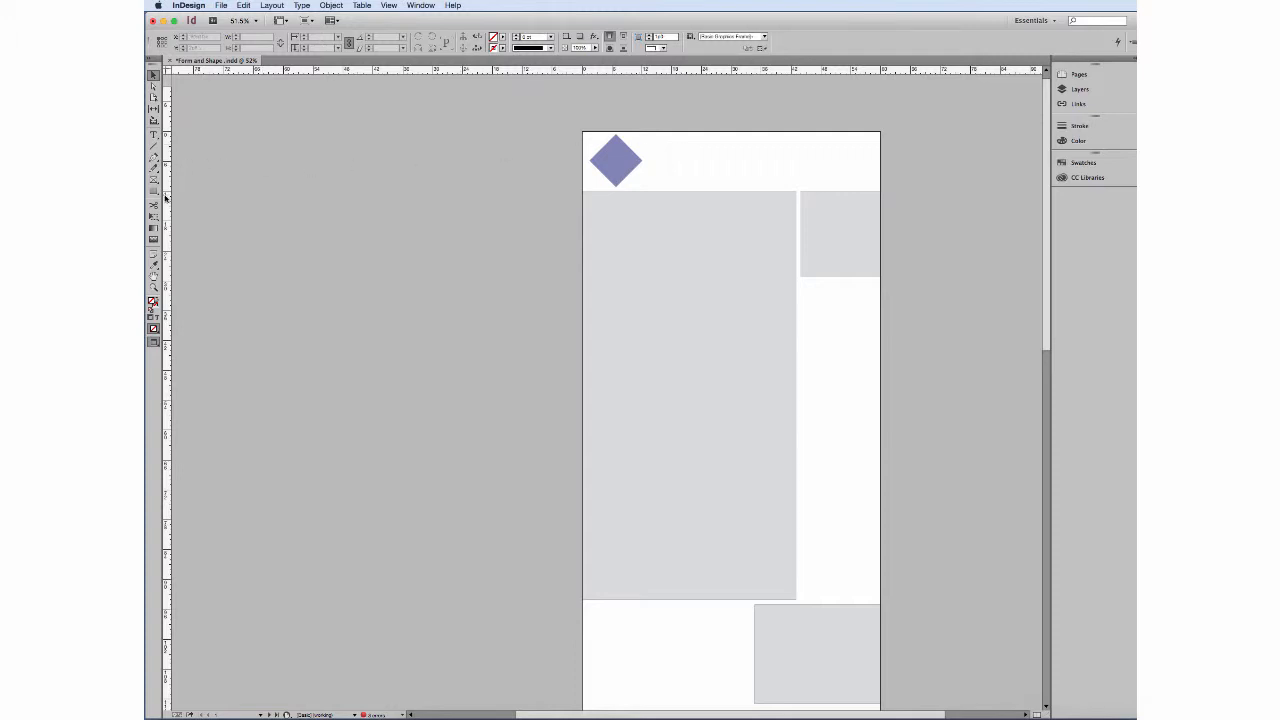
Try out a circle about 24 picas wide with the Ellipse tool across the large frame's right edge, and delete it.
drag(153, 191, 192, 203)
mouse_move(714, 157)
mouse_down()
mouse_move(790, 212)
mouse_move(791, 189)
mouse_move(774, 287)
mouse_move(818, 356)
mouse_up()
key(space)
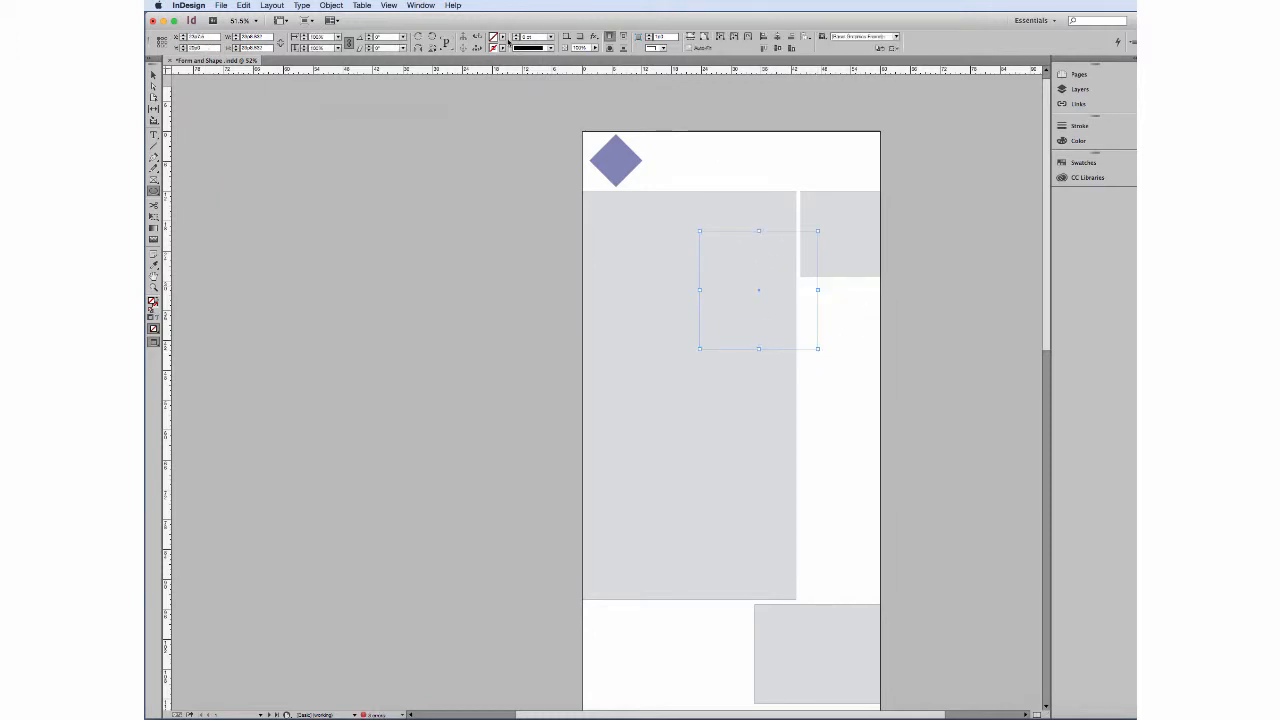
key(Delete)
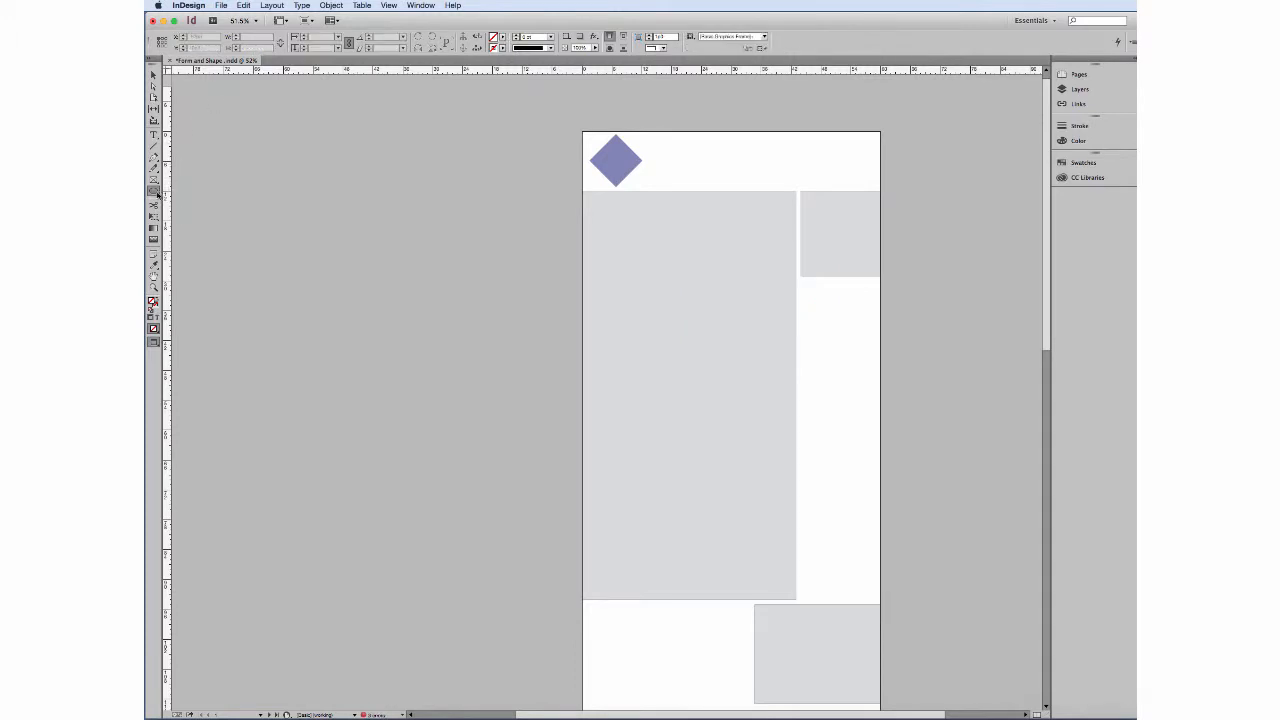
Draw a small polygon about 5.5 picas wide with a reduced number of sides on the pasteboard above the diamond.
drag(155, 191, 192, 212)
drag(690, 144, 620, 106)
key(Down)
key(v)
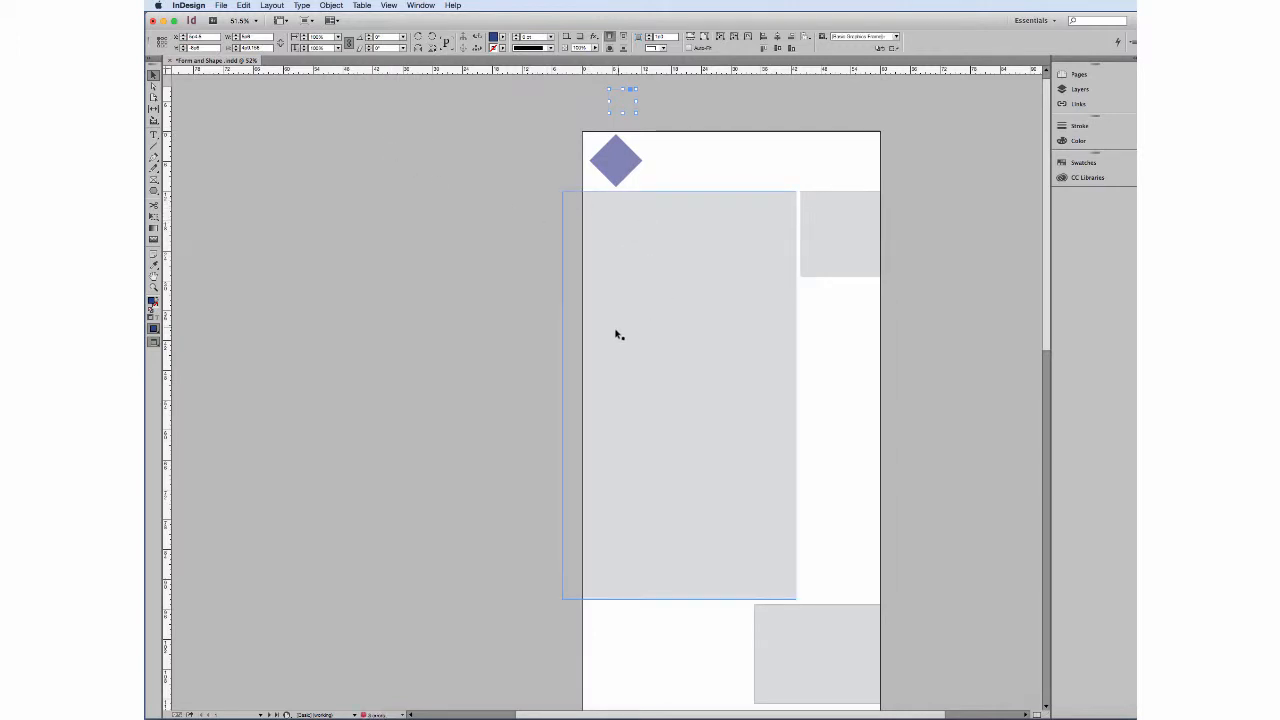
Draw a rectangle about 26 by 6 picas from the page's left edge near the large frame's top, filled with dark blue C=100 M=90 Y=10 K=0.
drag(155, 192, 187, 190)
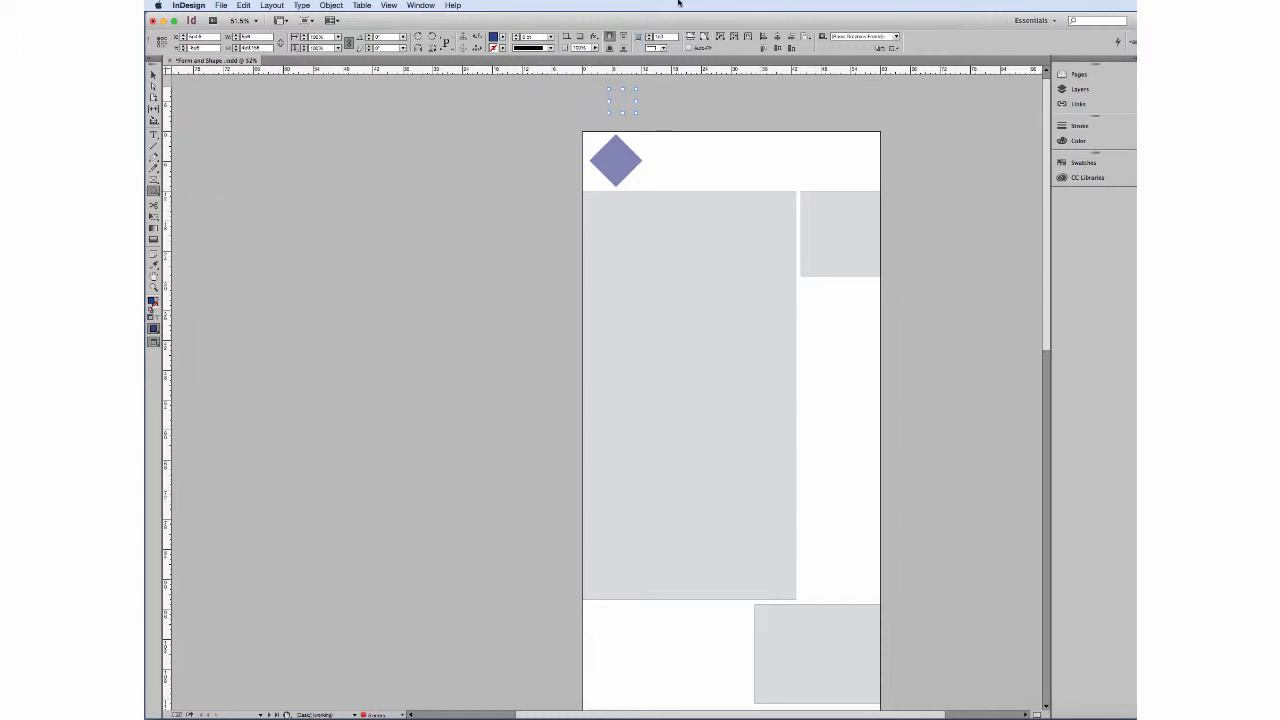
drag(583, 203, 707, 229)
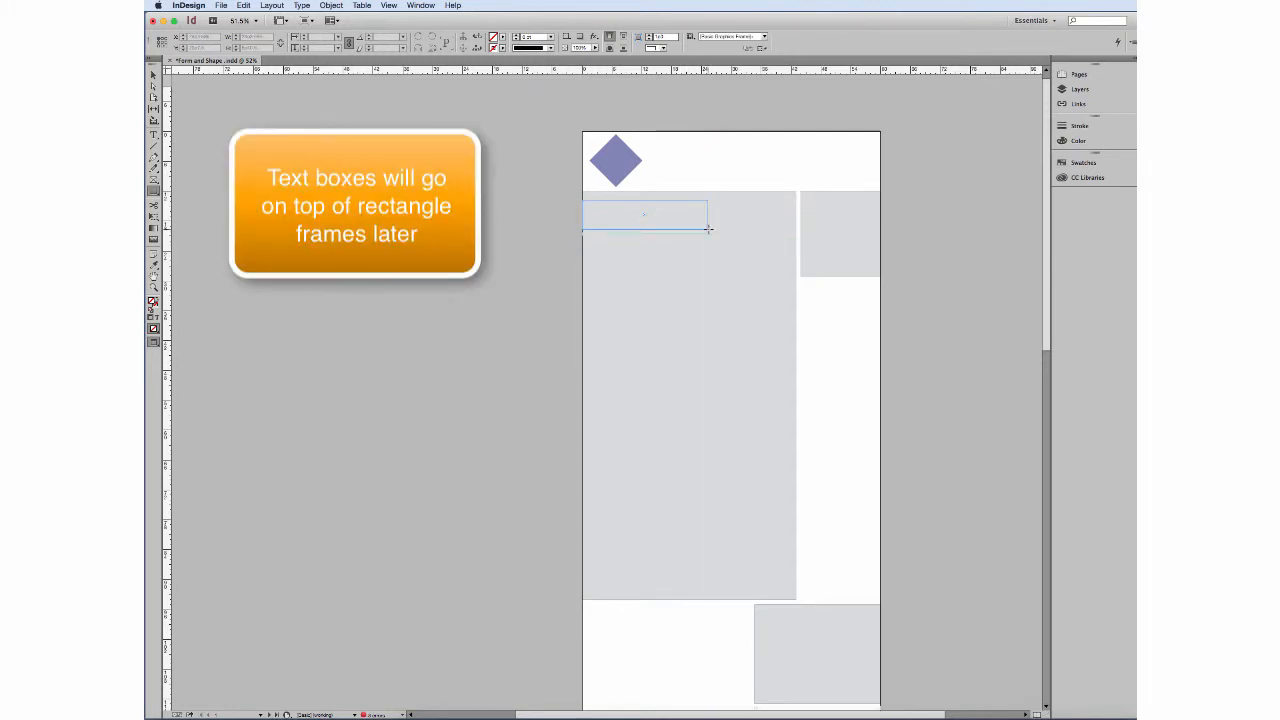
drag(708, 229, 712, 230)
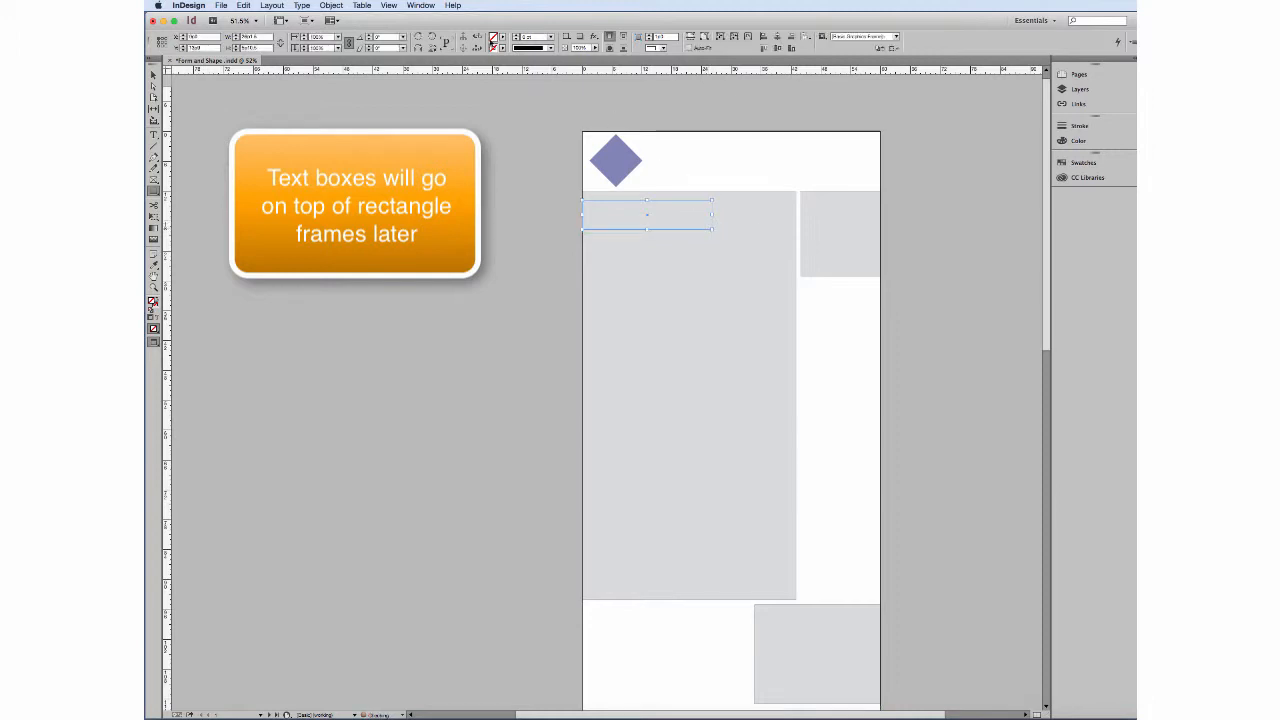
click(503, 38)
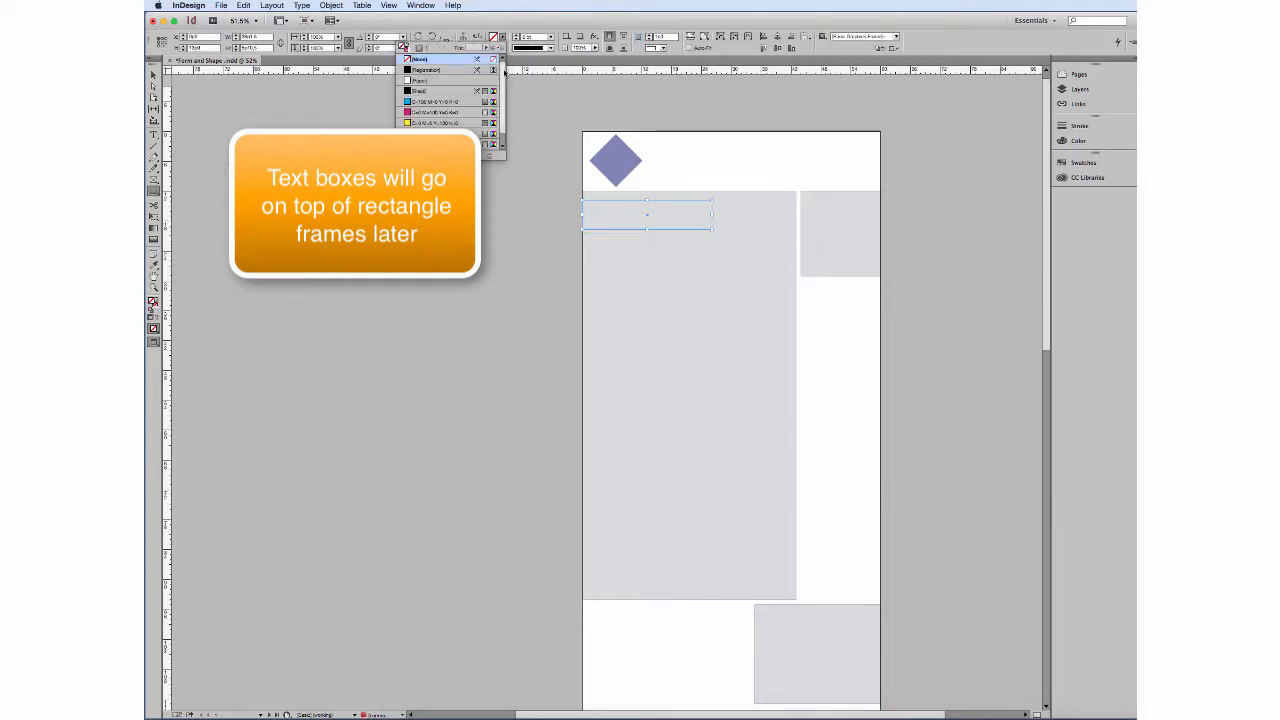
click(445, 145)
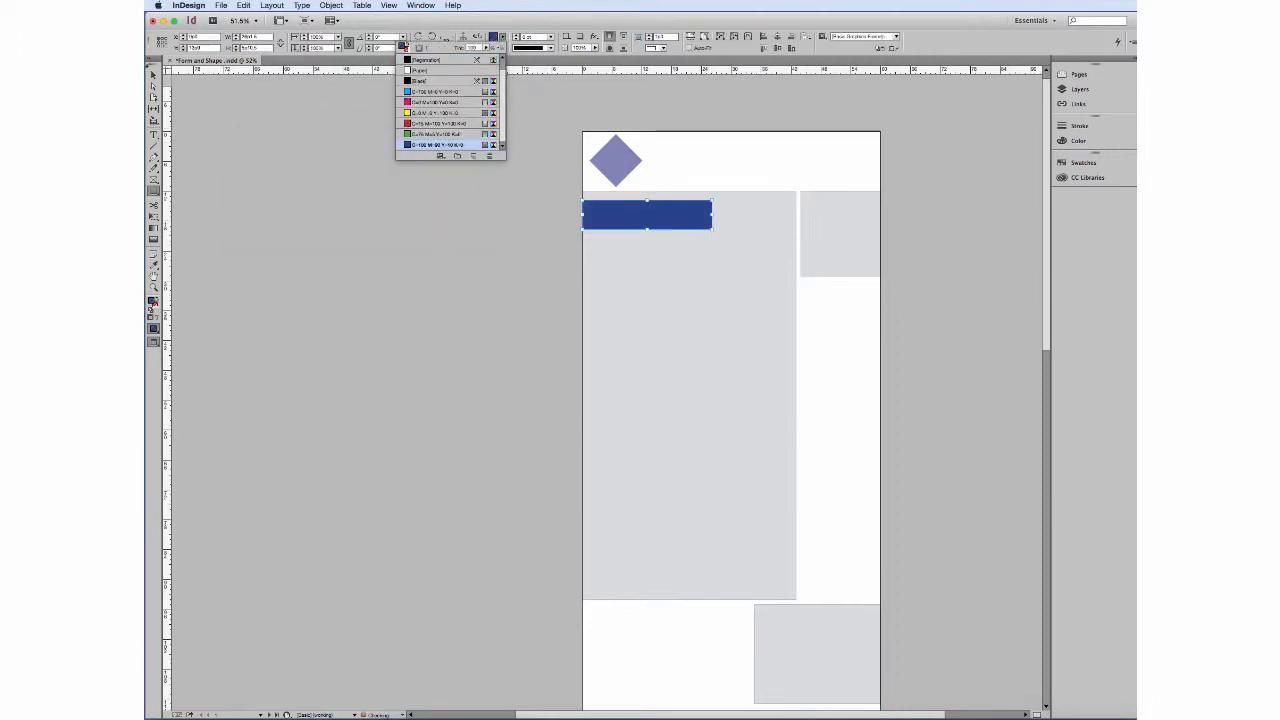
Duplicate the blue bar directly below the original and place another copy near the large frame's lower right corner.
click(152, 76)
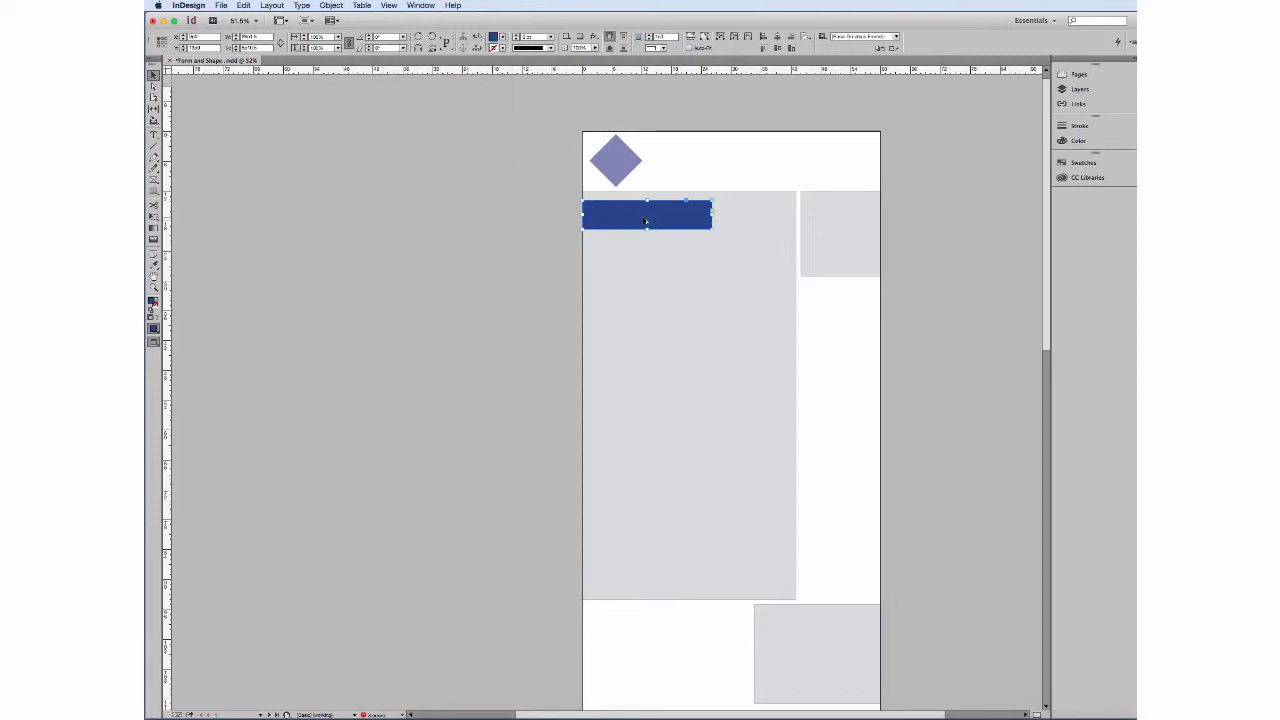
drag(645, 220, 645, 259)
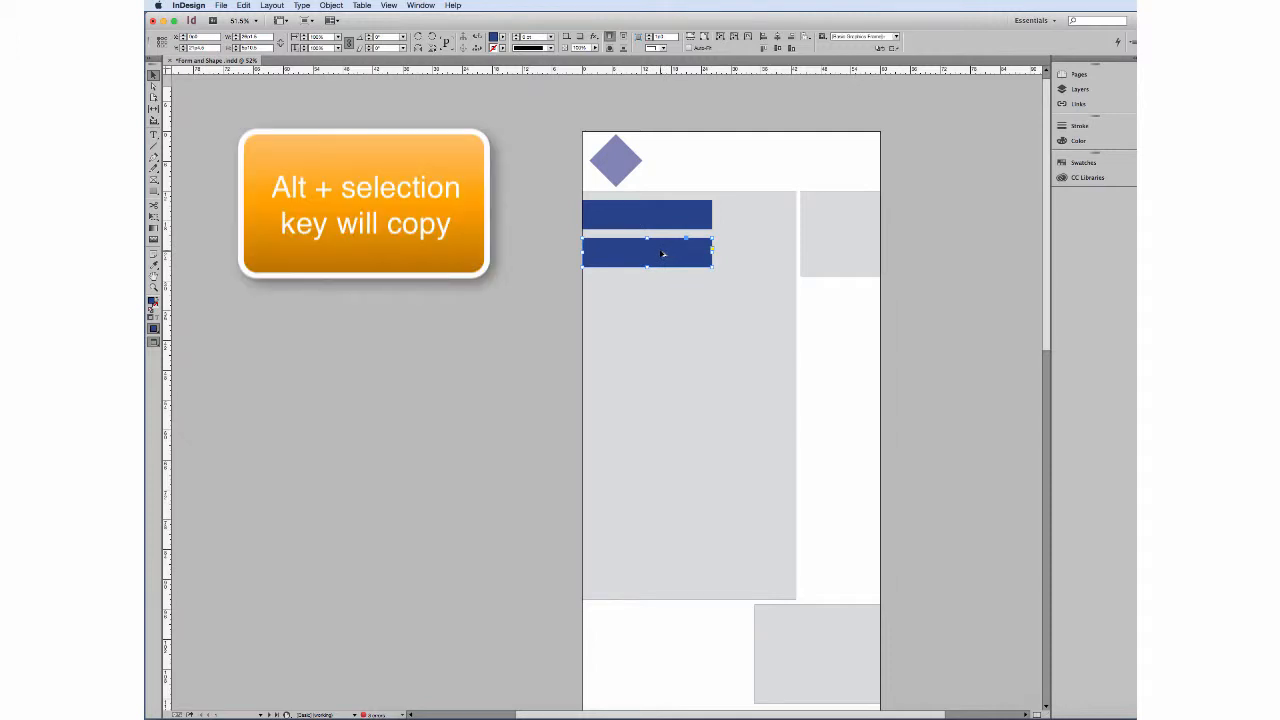
drag(662, 254, 738, 567)
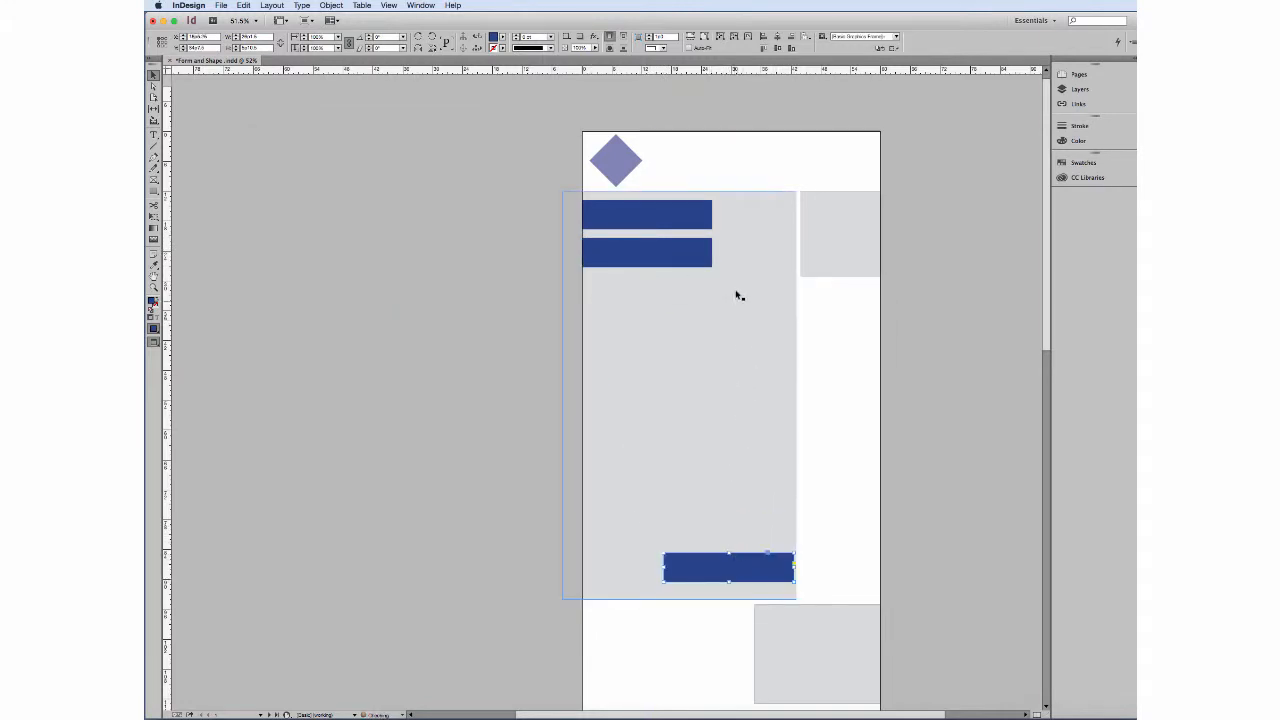
Shorten the top blue bar to about 22 picas, offset it from the page's left edge, and save the document.
click(710, 214)
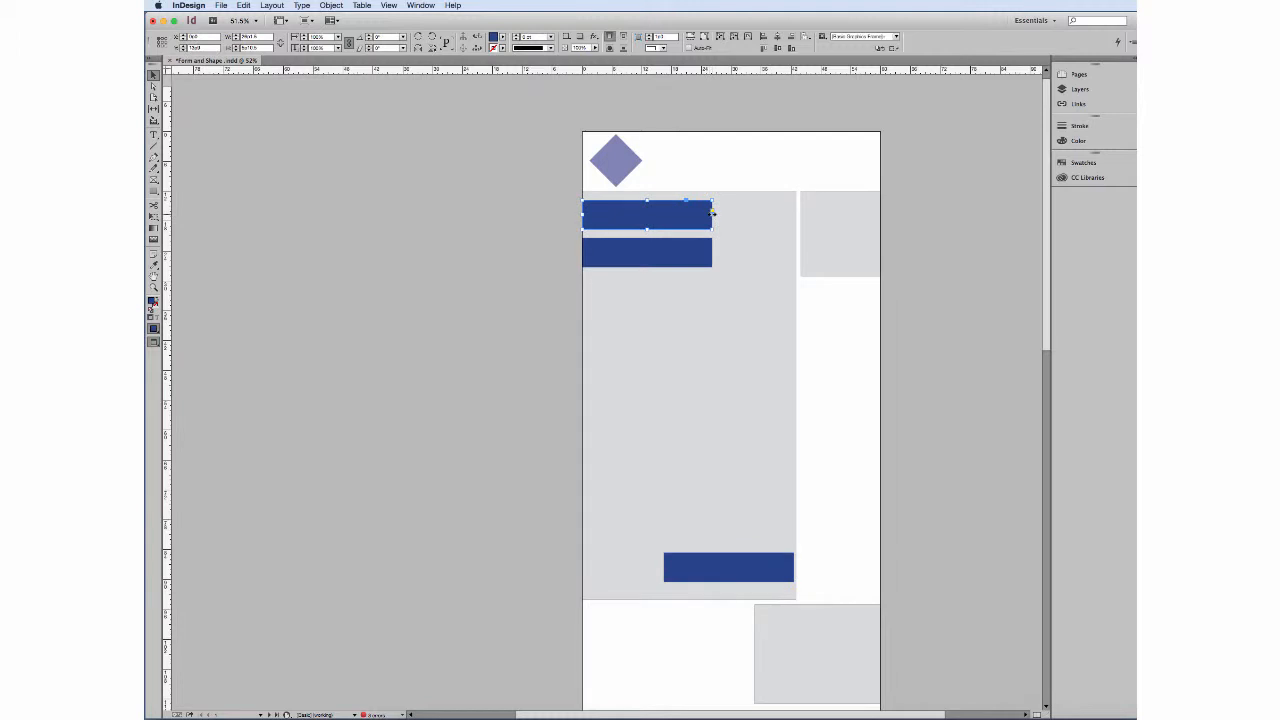
drag(712, 214, 692, 217)
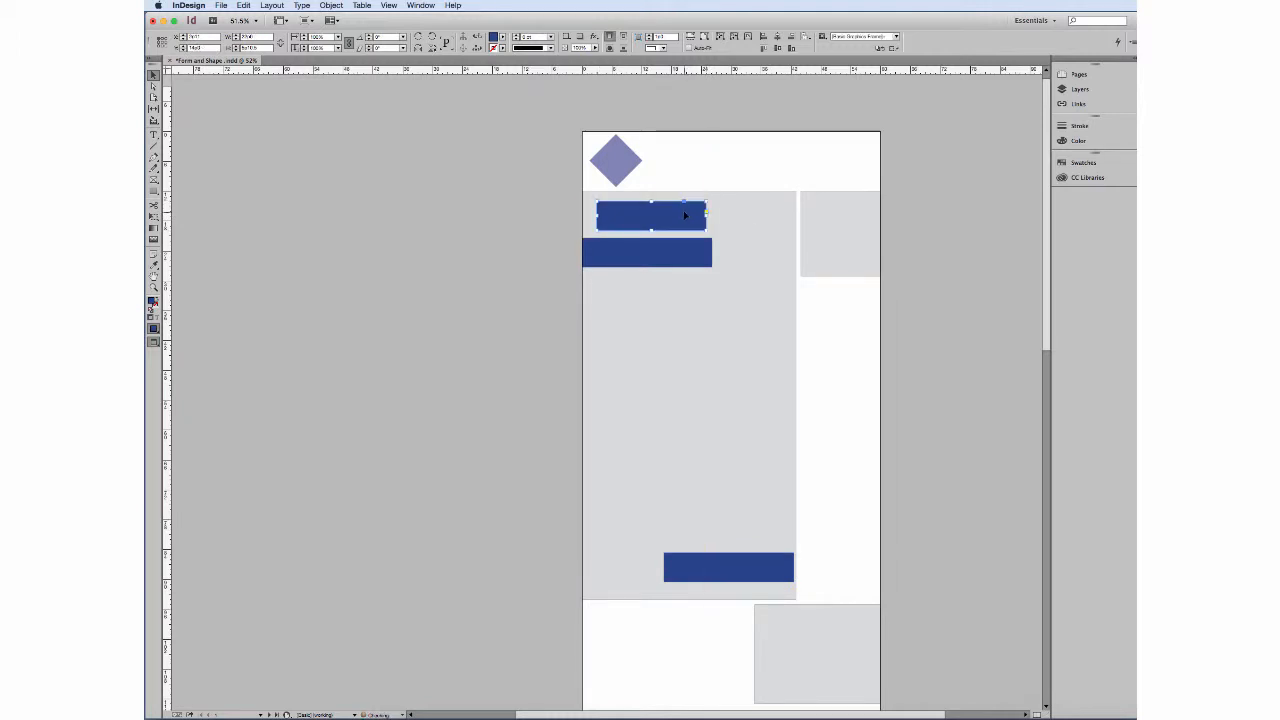
key(super+s)
Try left-edge and right-edge alignment on the two upper blue bars, and settle on aligning their left edges.
shift+click(641, 251)
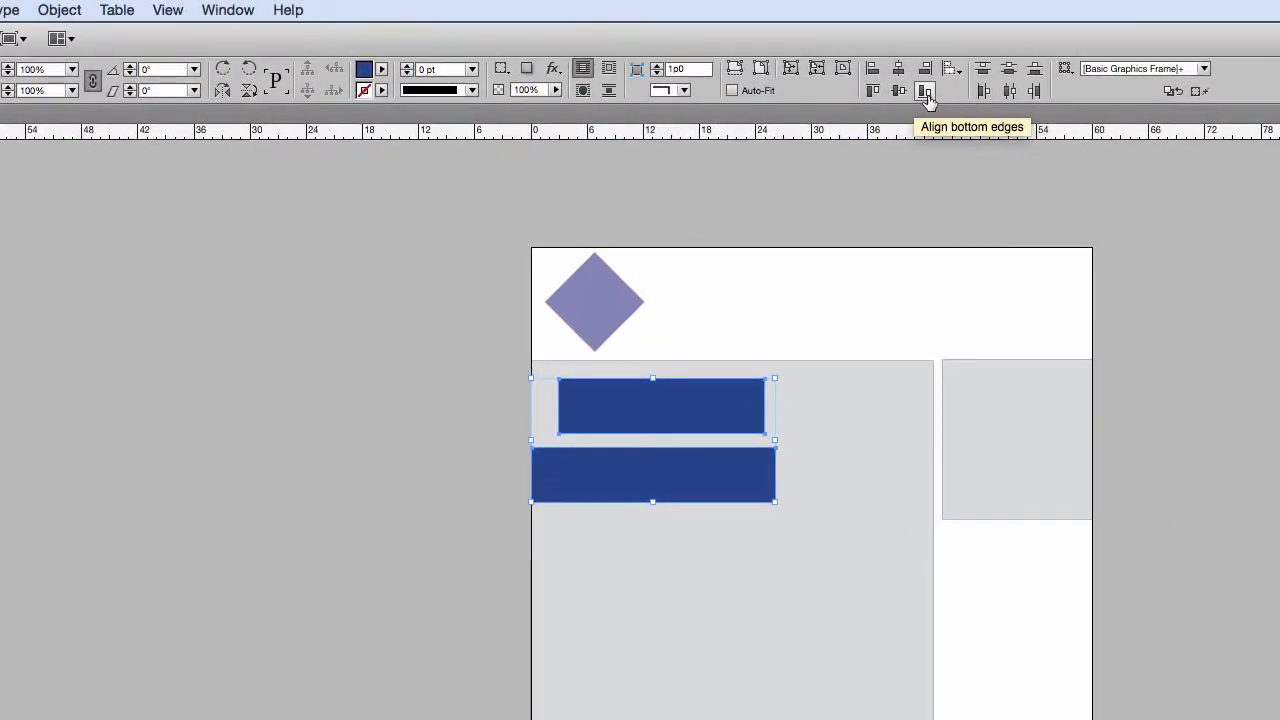
click(872, 72)
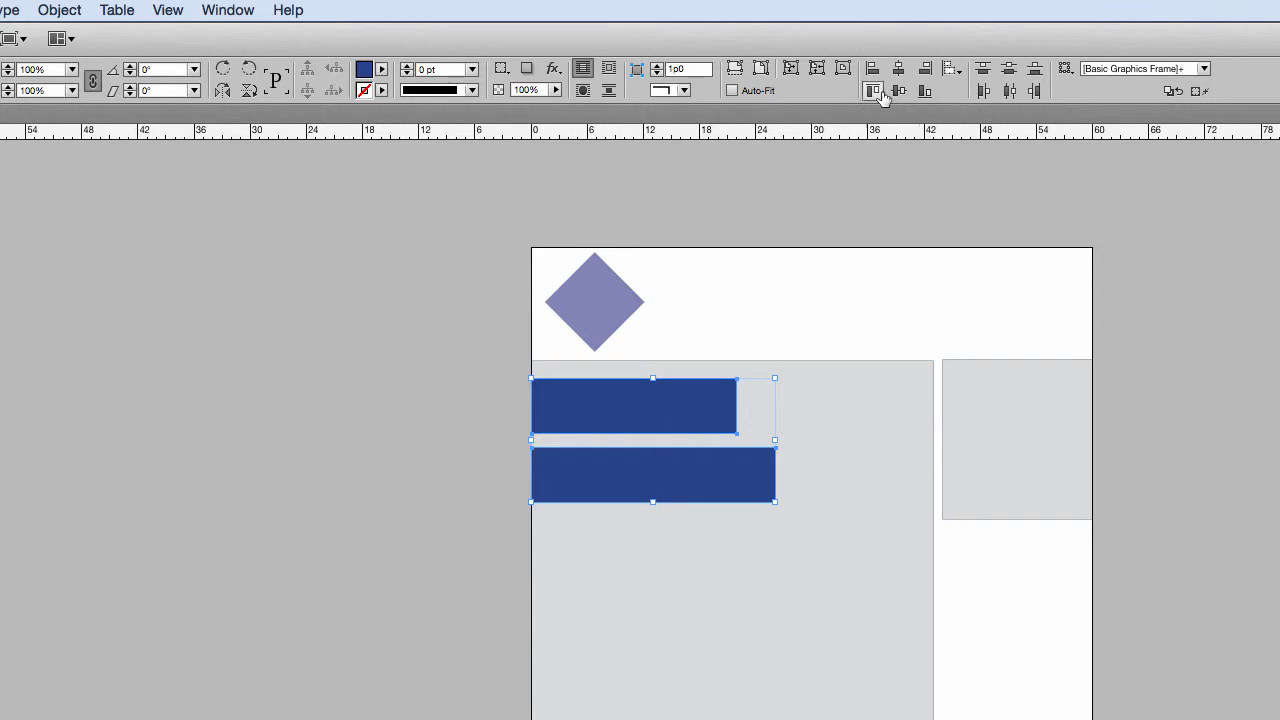
click(924, 70)
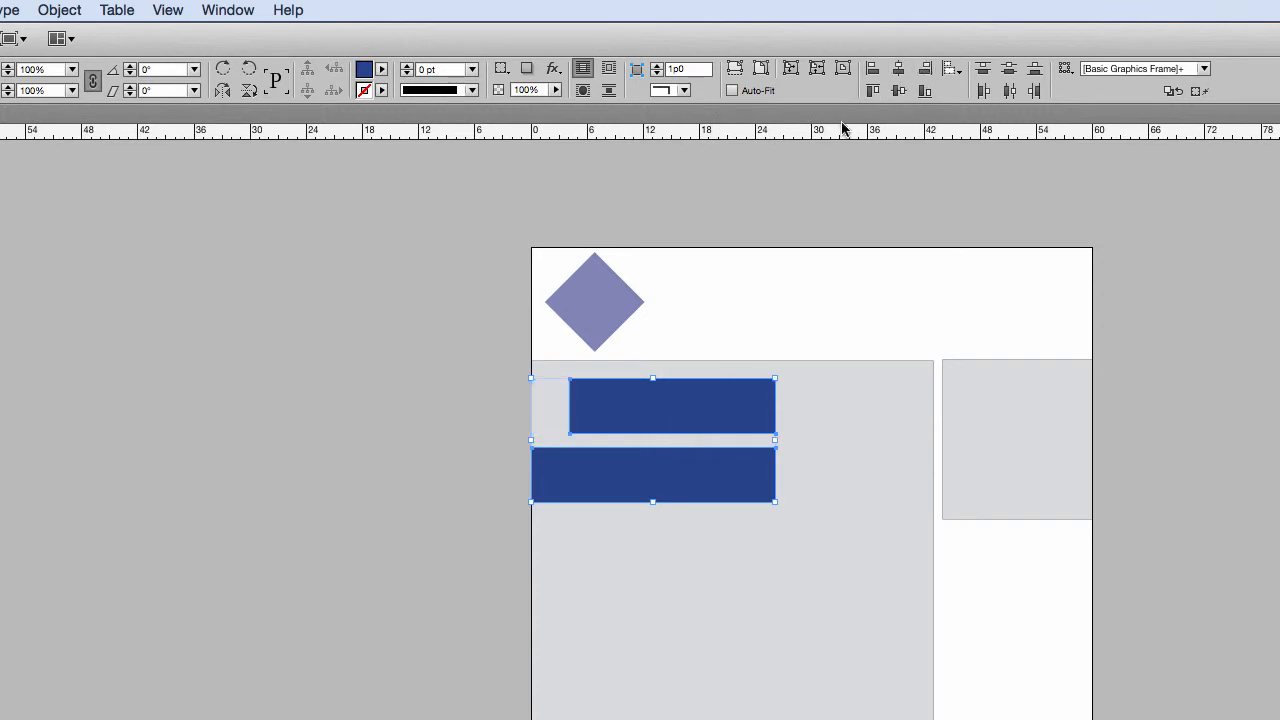
click(872, 70)
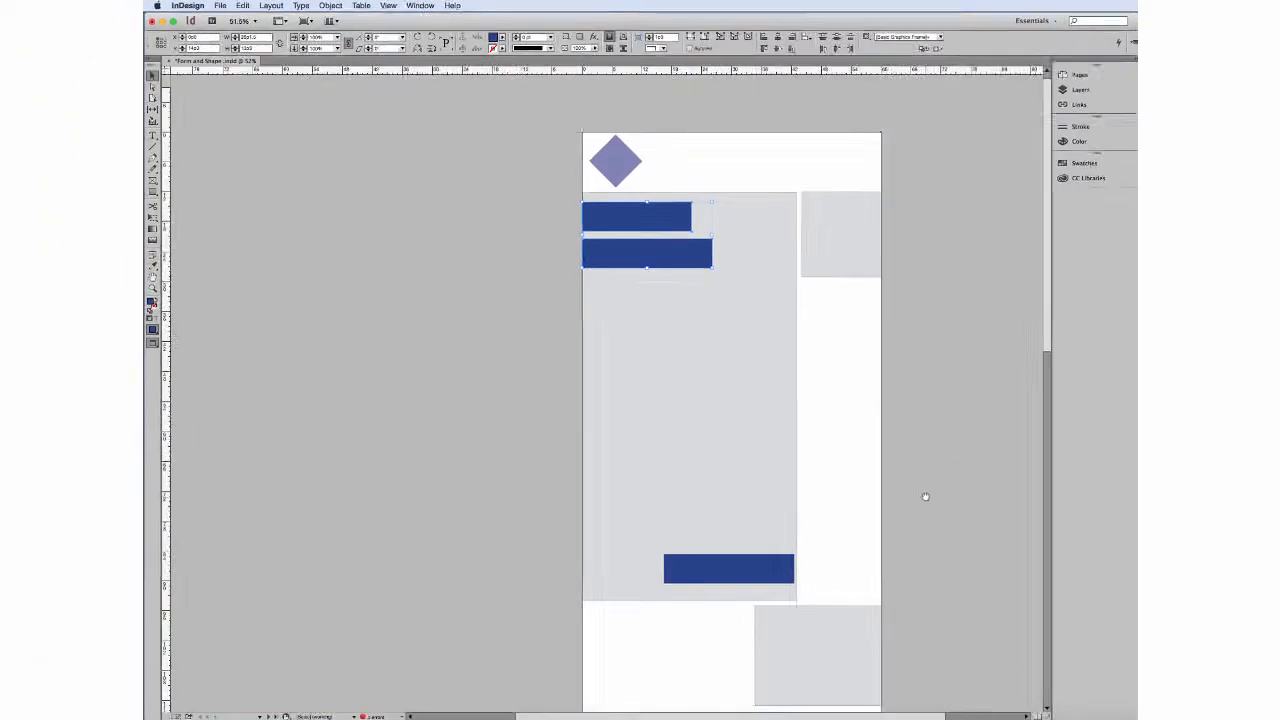
Draw a 3 by 3 grid of rectangular frames about 48 picas wide on the blank page beside the J-School Life layout, and fill them with cyan.
drag(923, 494, 698, 146)
scroll(663, 209, down, 5)
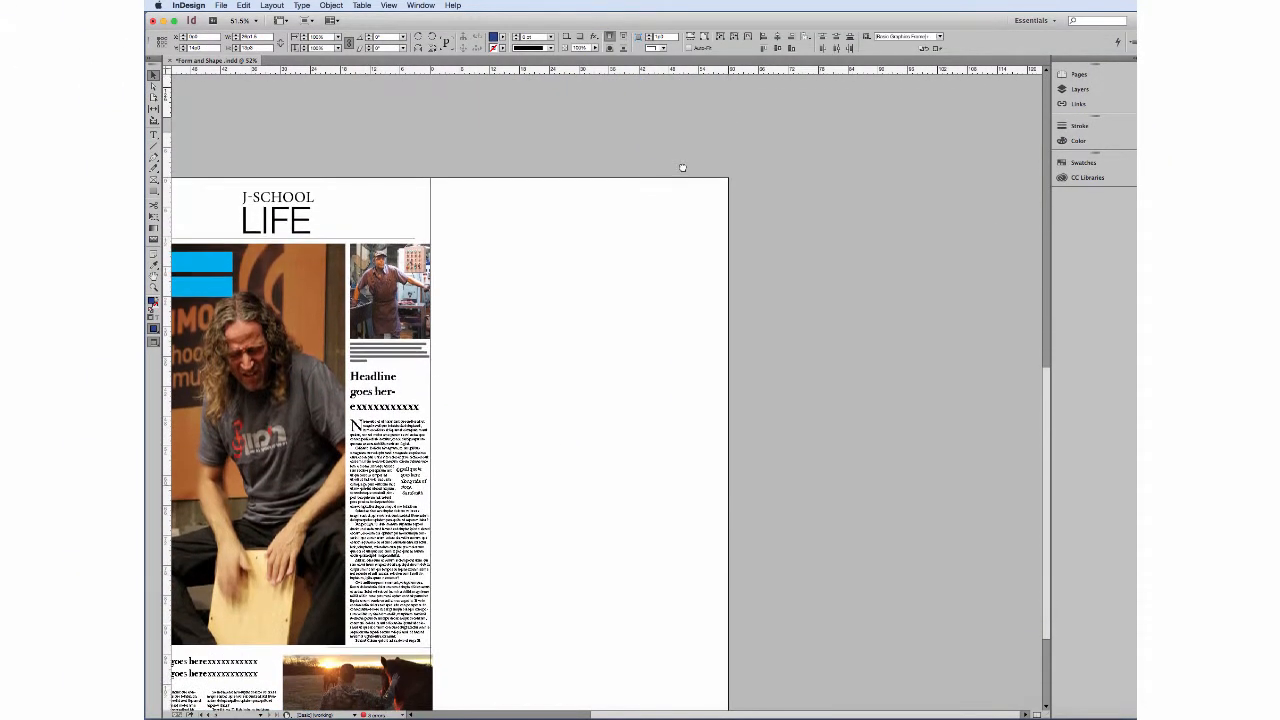
click(154, 191)
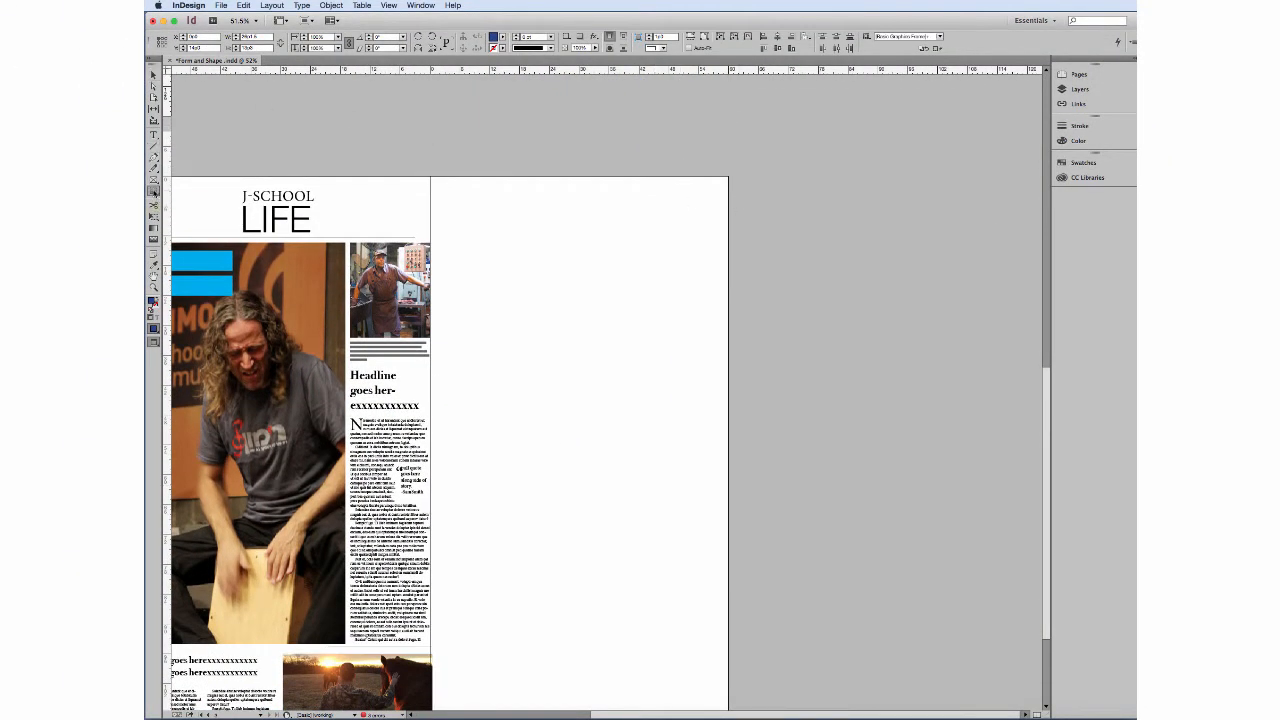
click(153, 180)
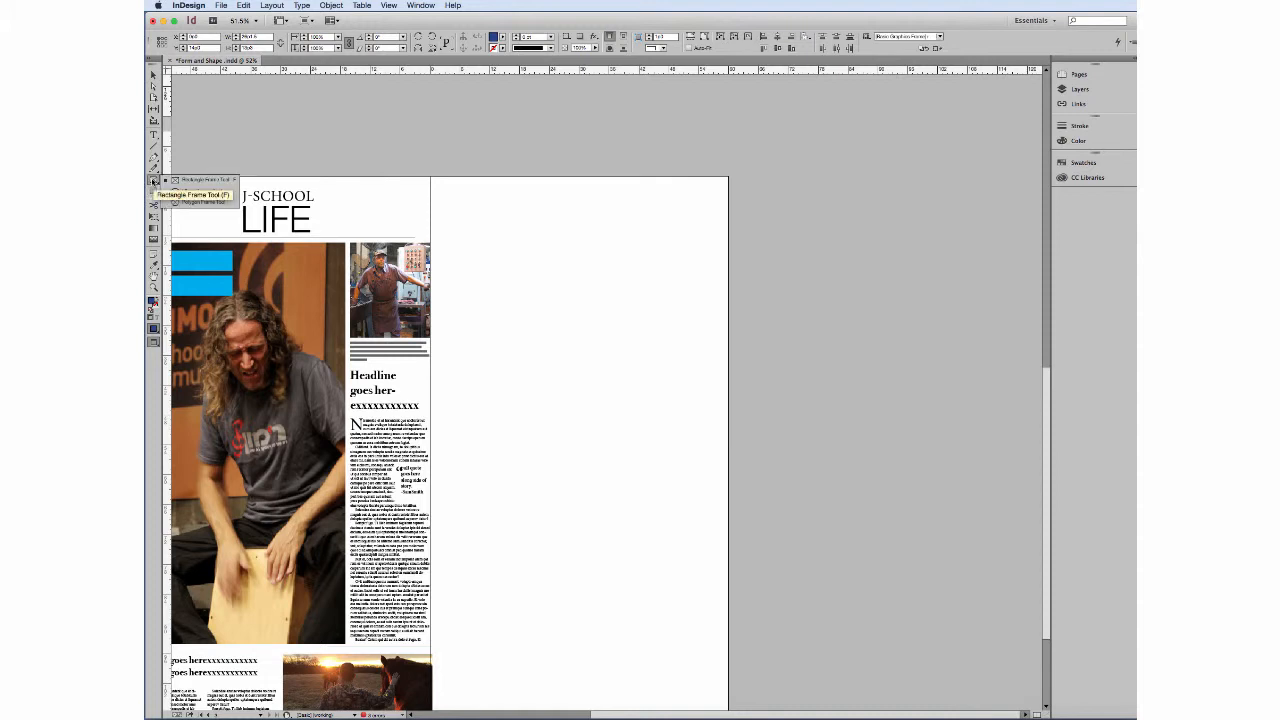
click(172, 181)
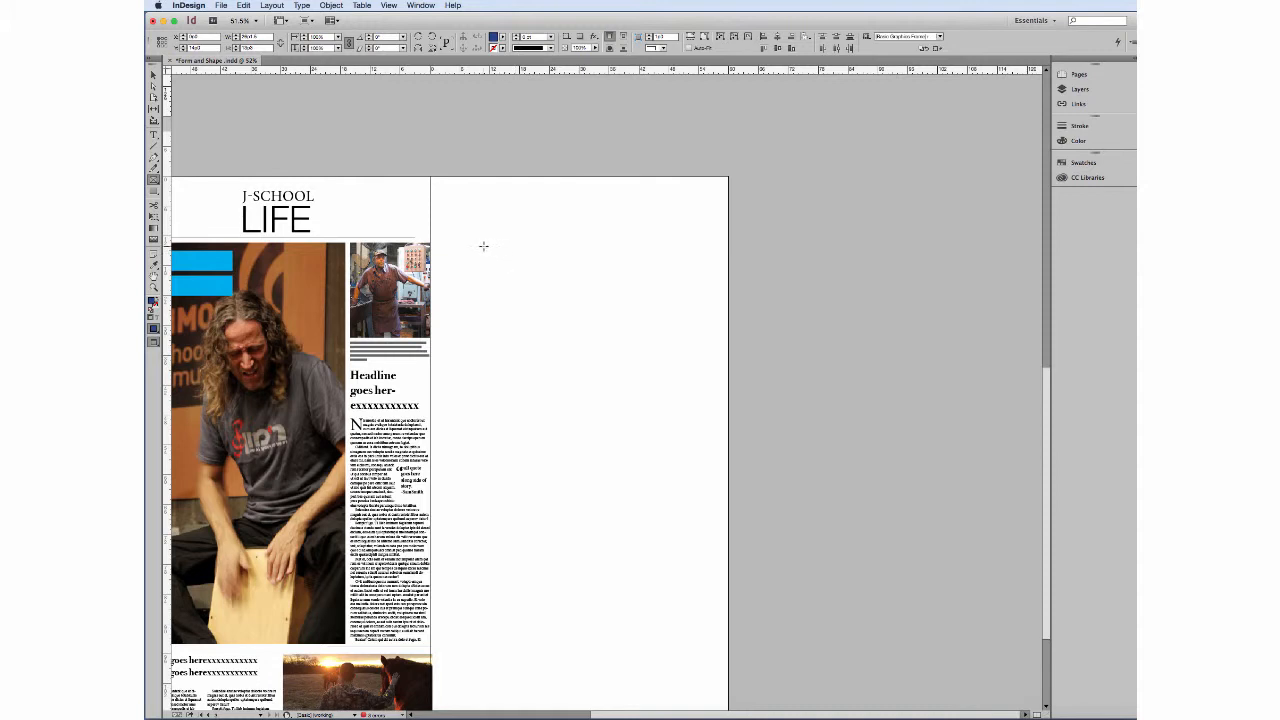
mouse_move(484, 245)
mouse_down()
mouse_move(572, 356)
mouse_move(701, 392)
mouse_move(705, 474)
mouse_move(720, 483)
mouse_up()
key(Right)
key(Right)
key(Up)
key(Up)
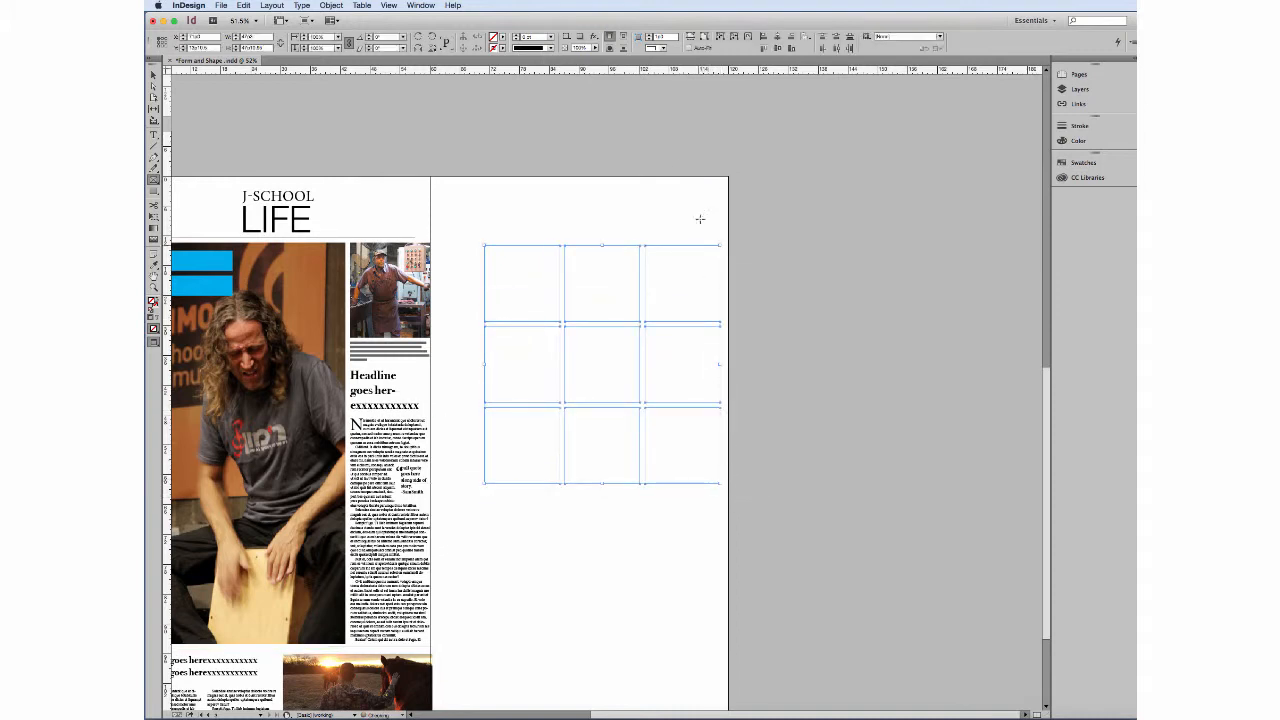
click(153, 76)
click(502, 195)
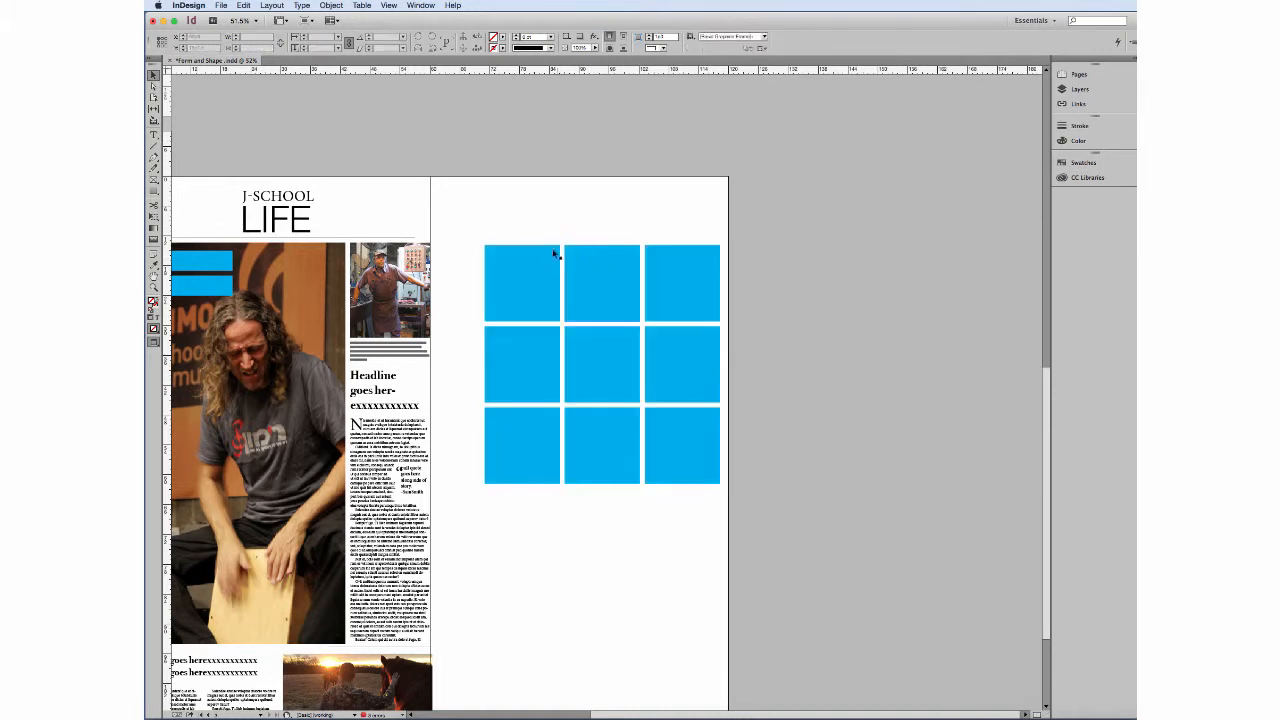
Move eight of the cyan frames to uneven positions, leaving only the middle row's right frame in place.
drag(529, 278, 501, 250)
drag(579, 294, 558, 249)
drag(689, 277, 669, 259)
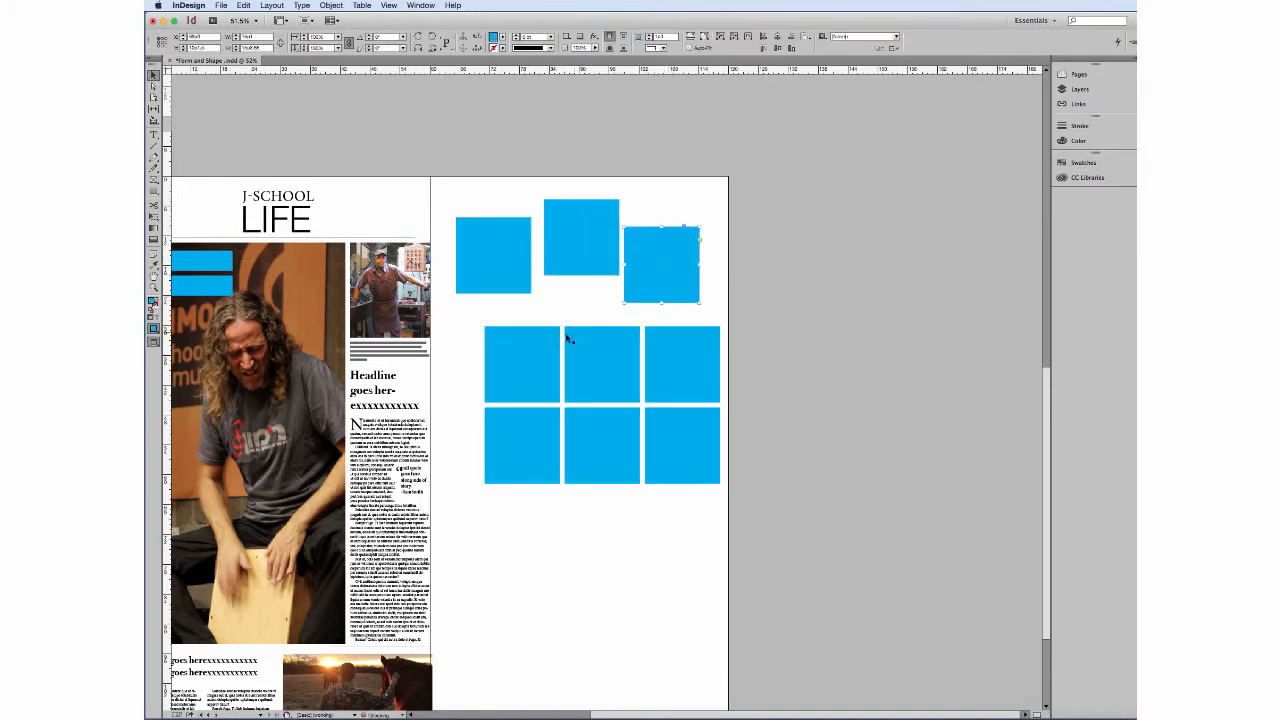
click(530, 364)
drag(530, 364, 508, 366)
drag(508, 434, 498, 463)
drag(593, 433, 596, 486)
drag(605, 367, 581, 352)
drag(691, 409, 700, 439)
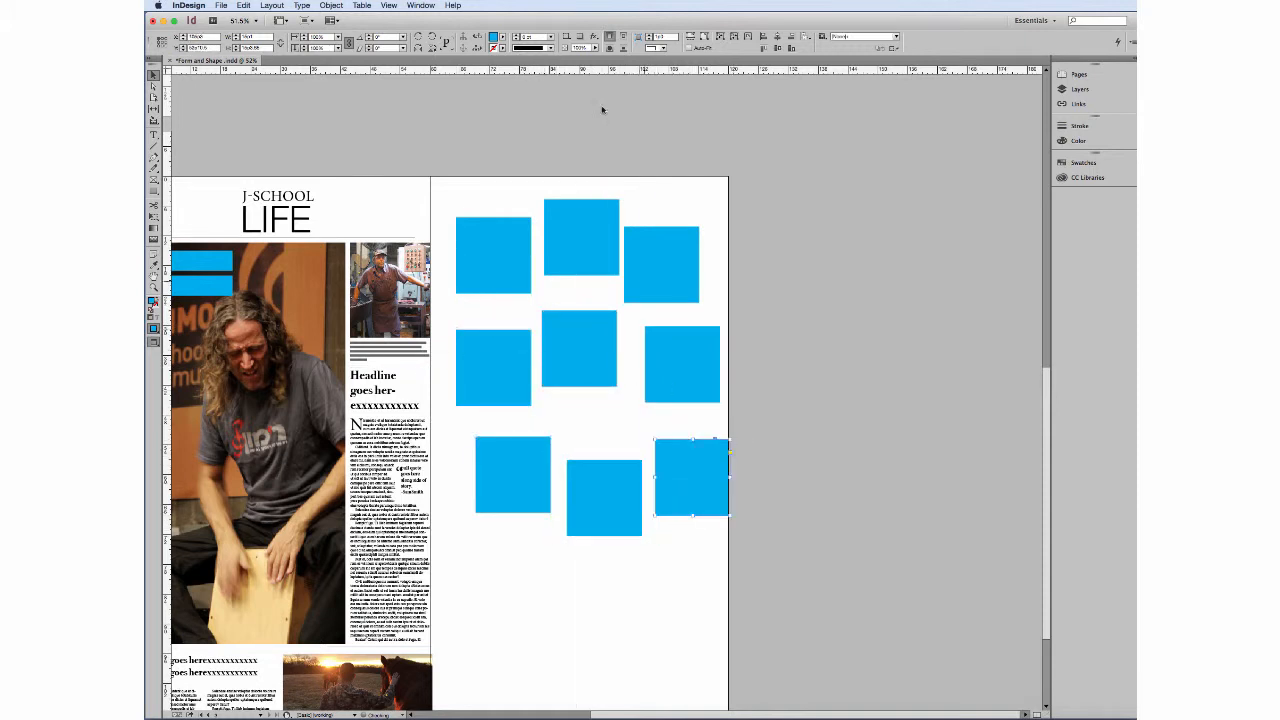
Open the Align panel, separate it from Pathfinder beside the page's upper right corner, and close Pathfinder.
click(417, 6)
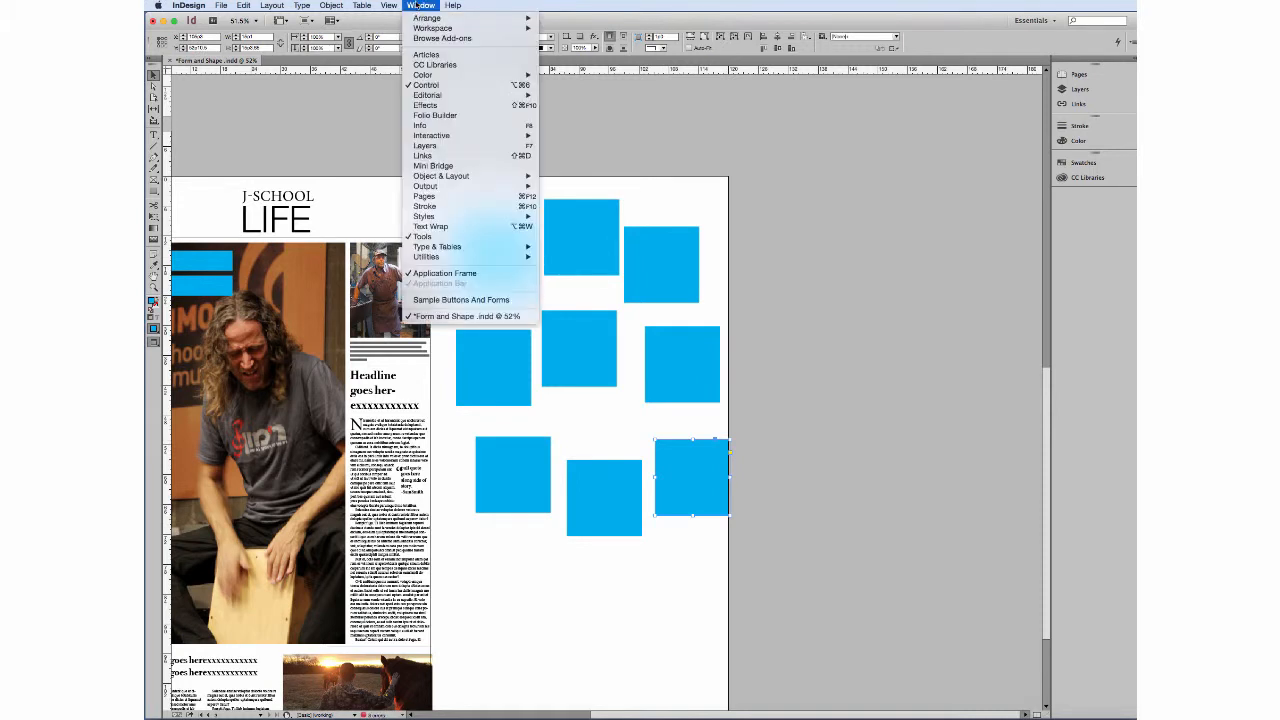
mouse_move(470, 176)
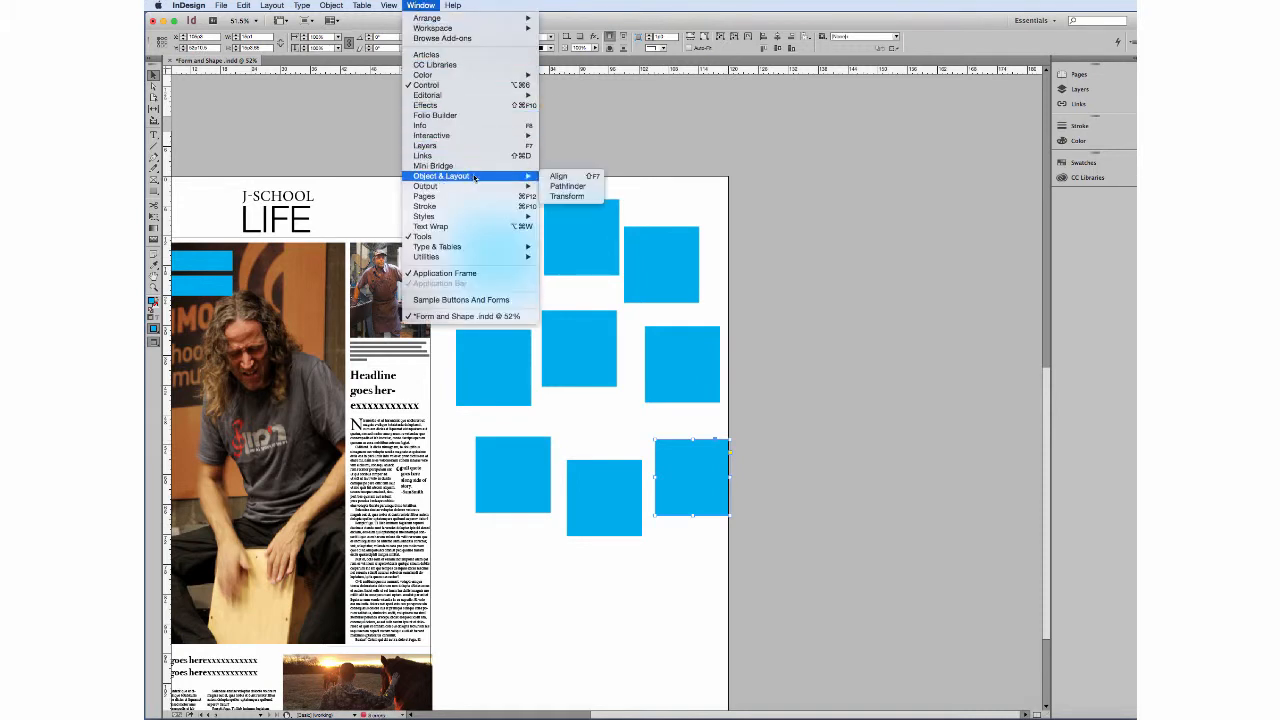
click(560, 177)
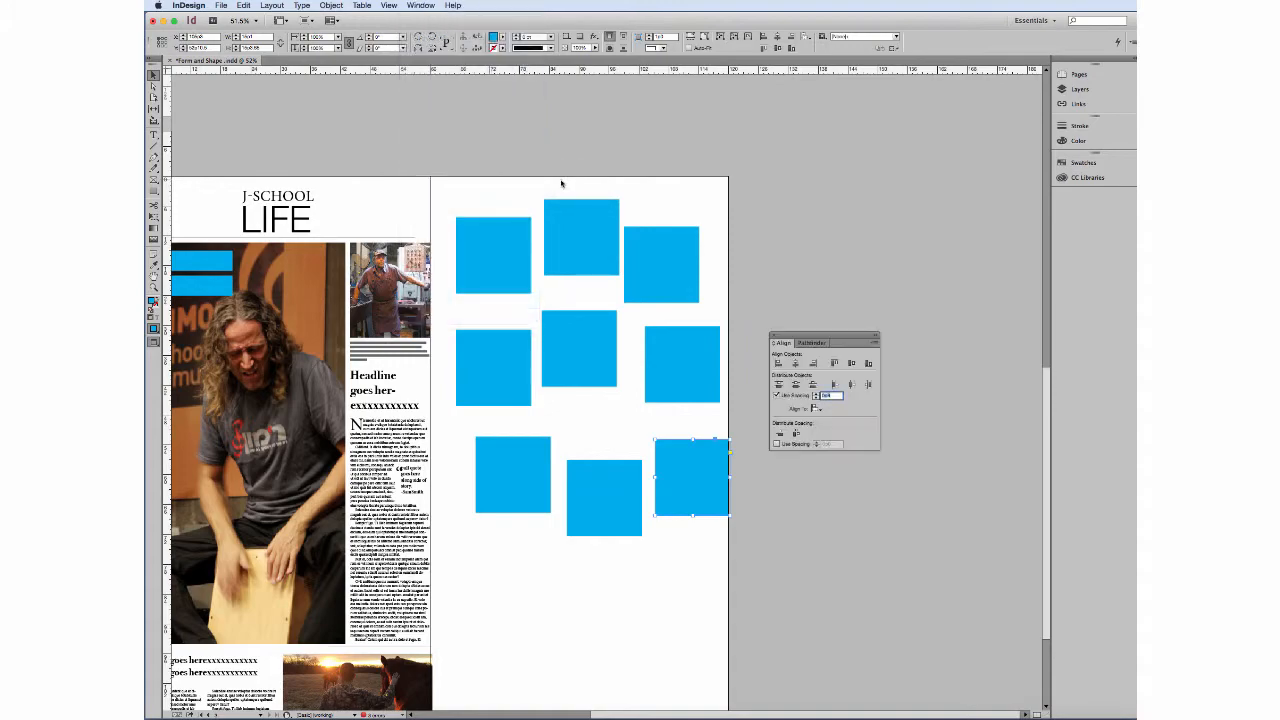
drag(783, 344, 739, 195)
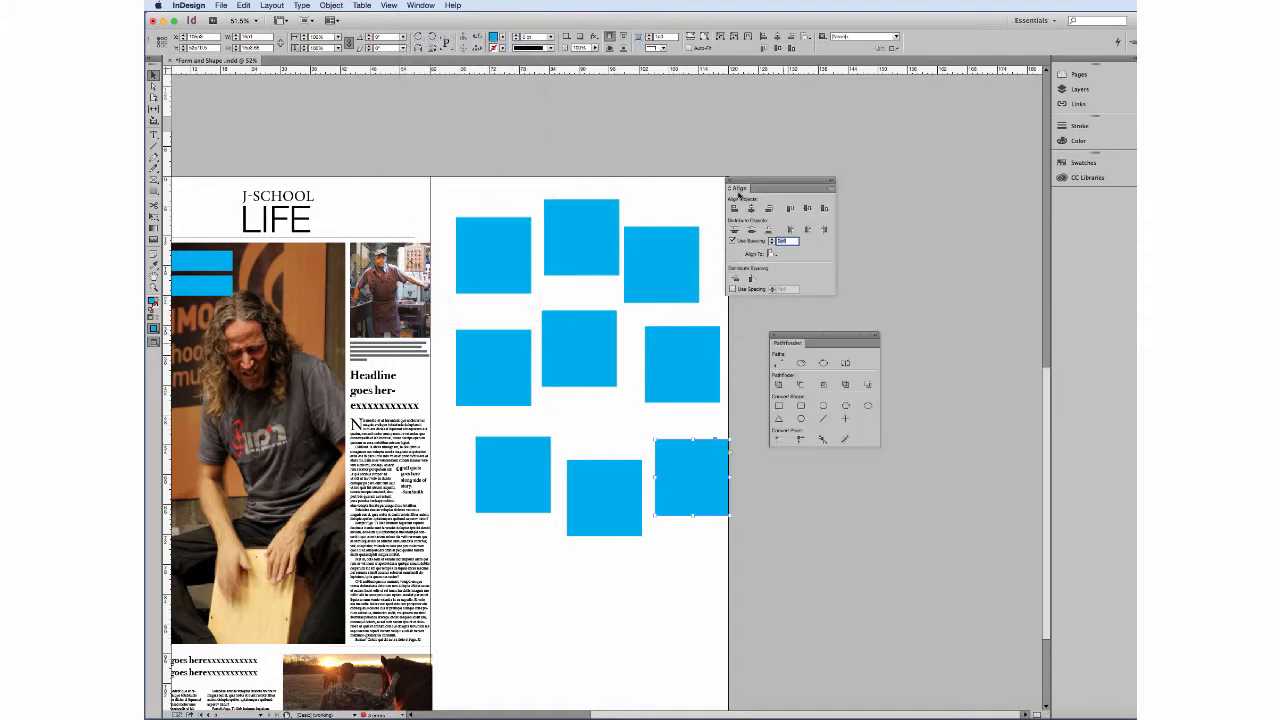
click(775, 337)
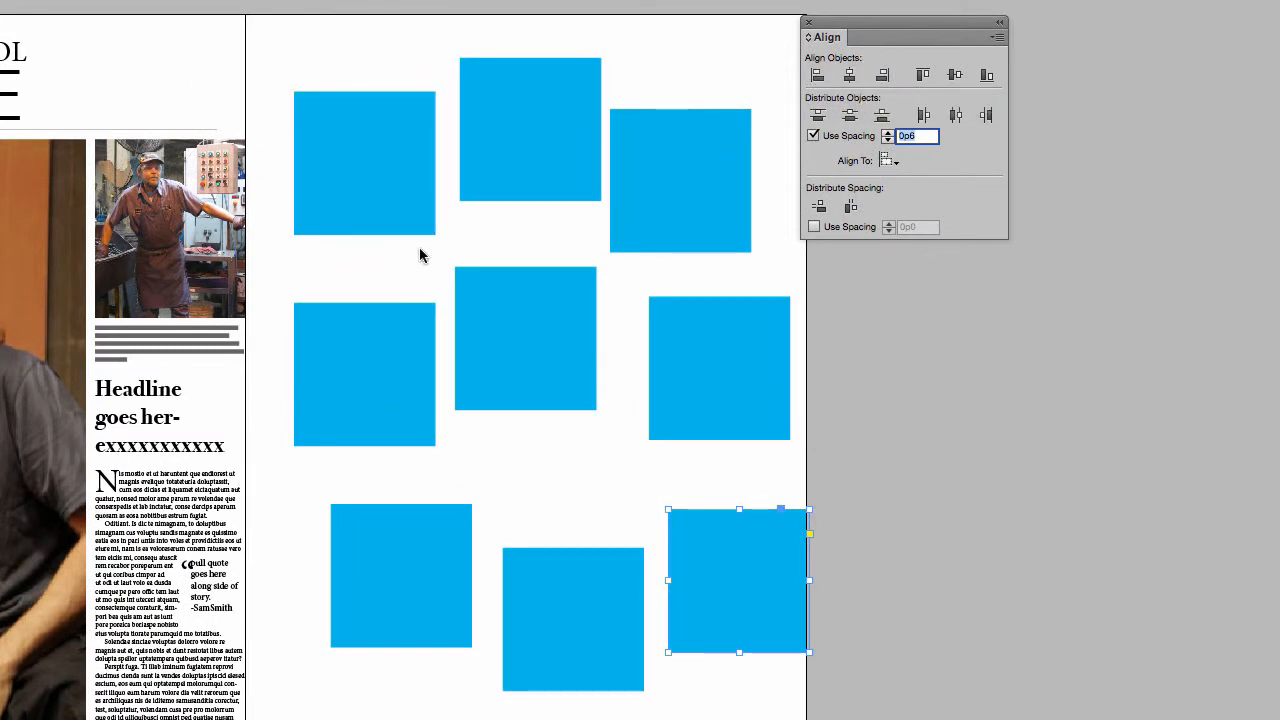
Align the three cyan frames of the left column by their horizontal centers.
drag(266, 138, 406, 630)
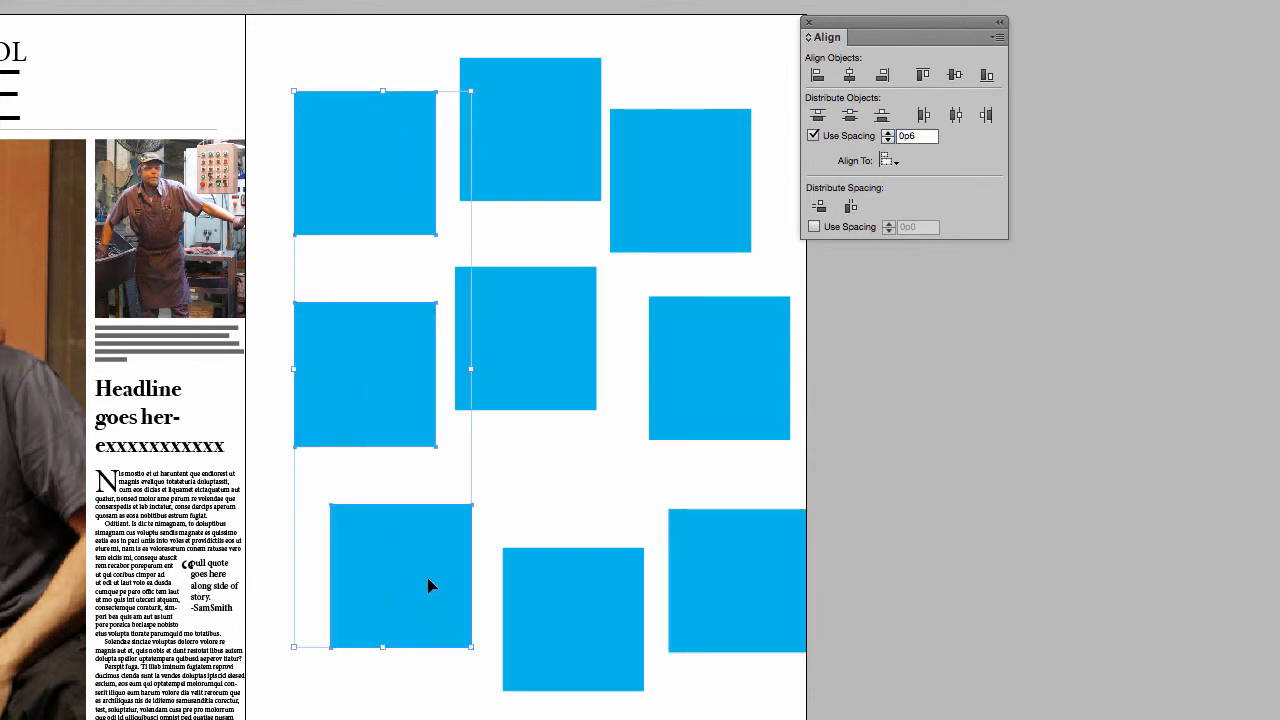
click(850, 75)
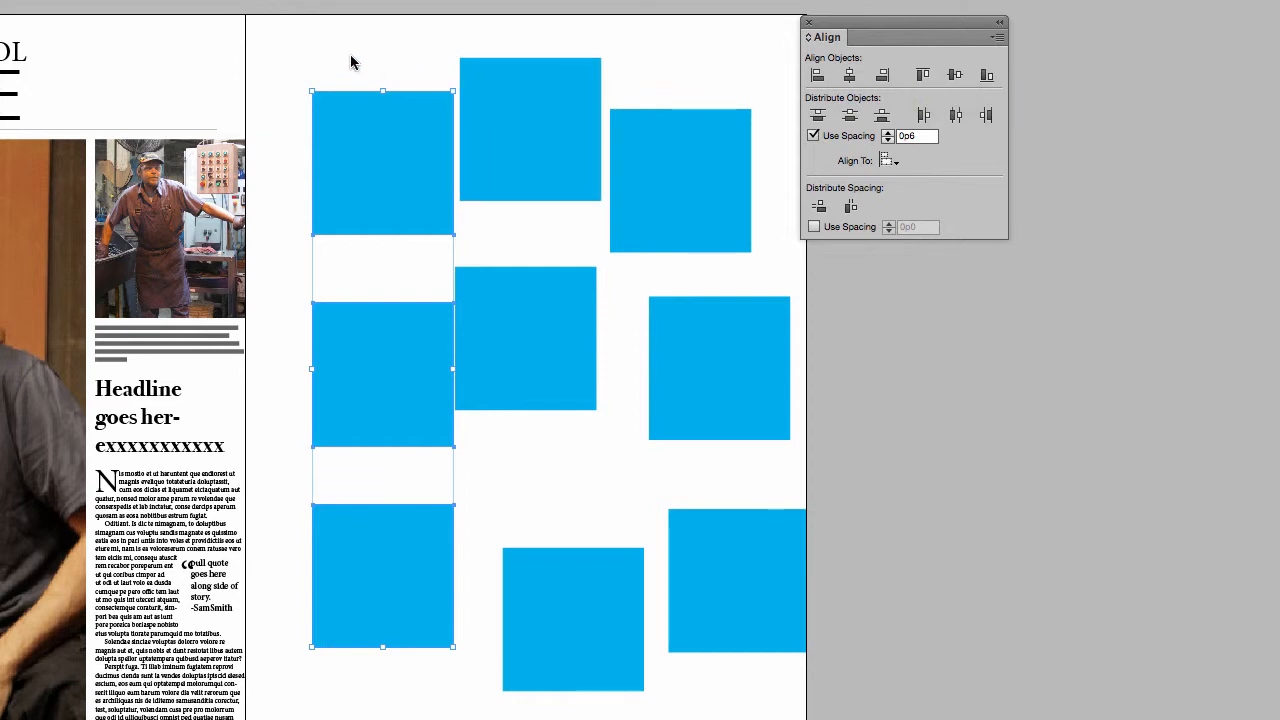
Align the top edges of the three upper-row frames and distribute the horizontal space between them evenly.
drag(294, 60, 752, 150)
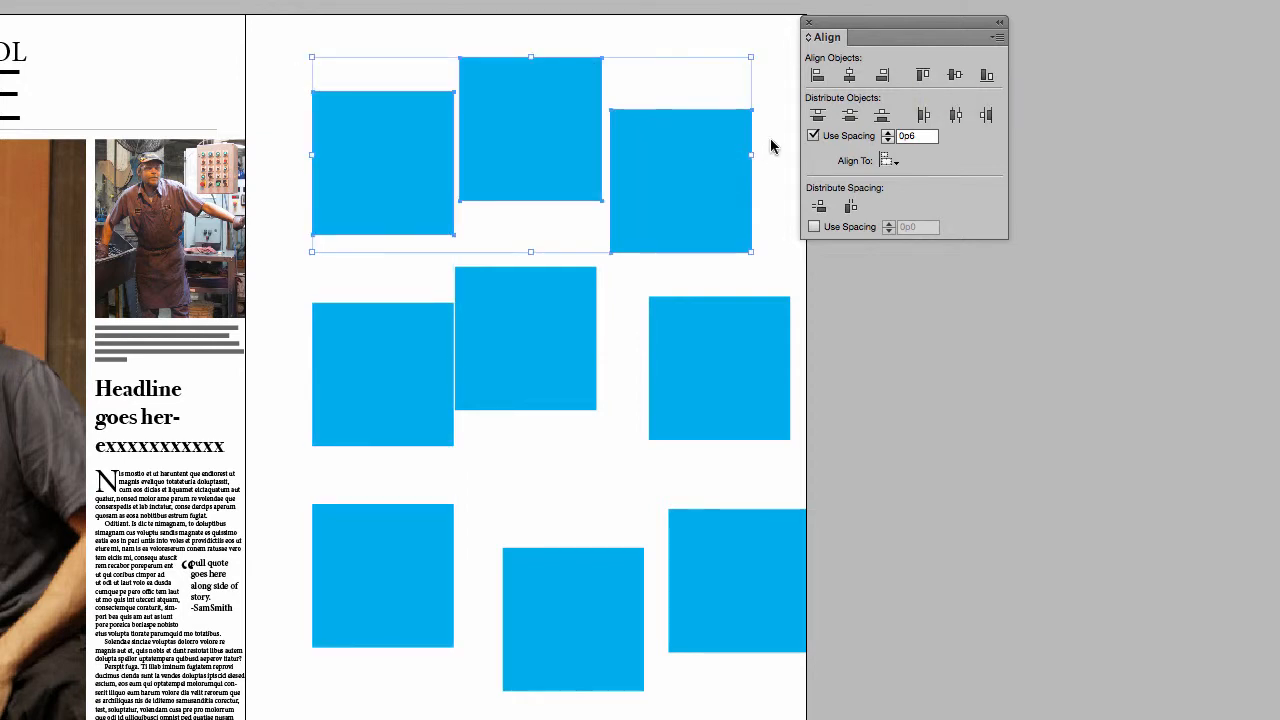
click(922, 77)
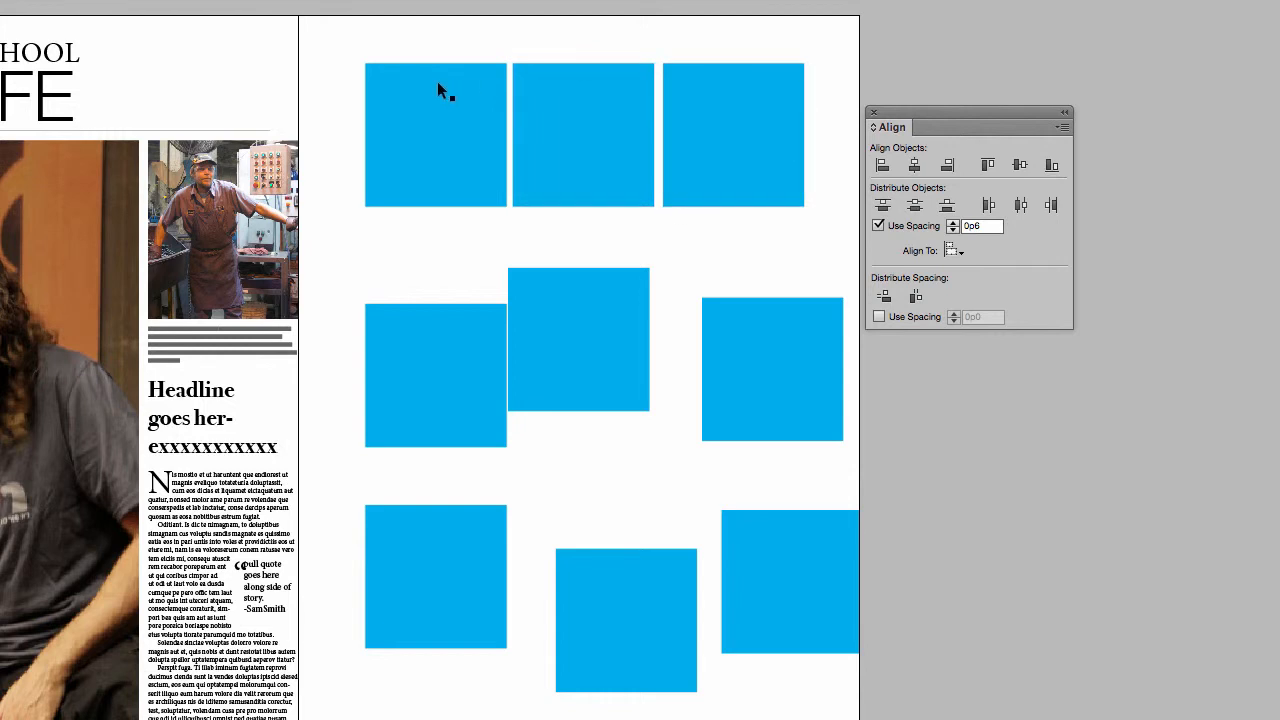
drag(351, 99, 800, 152)
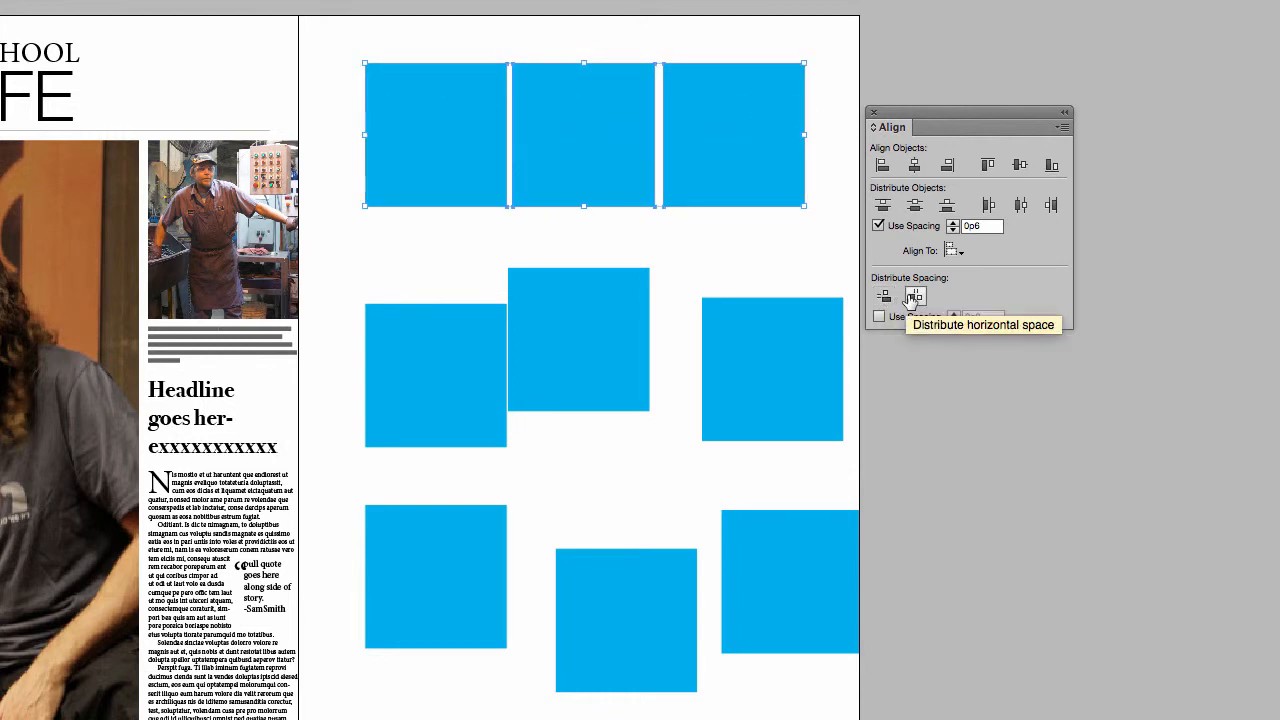
click(916, 297)
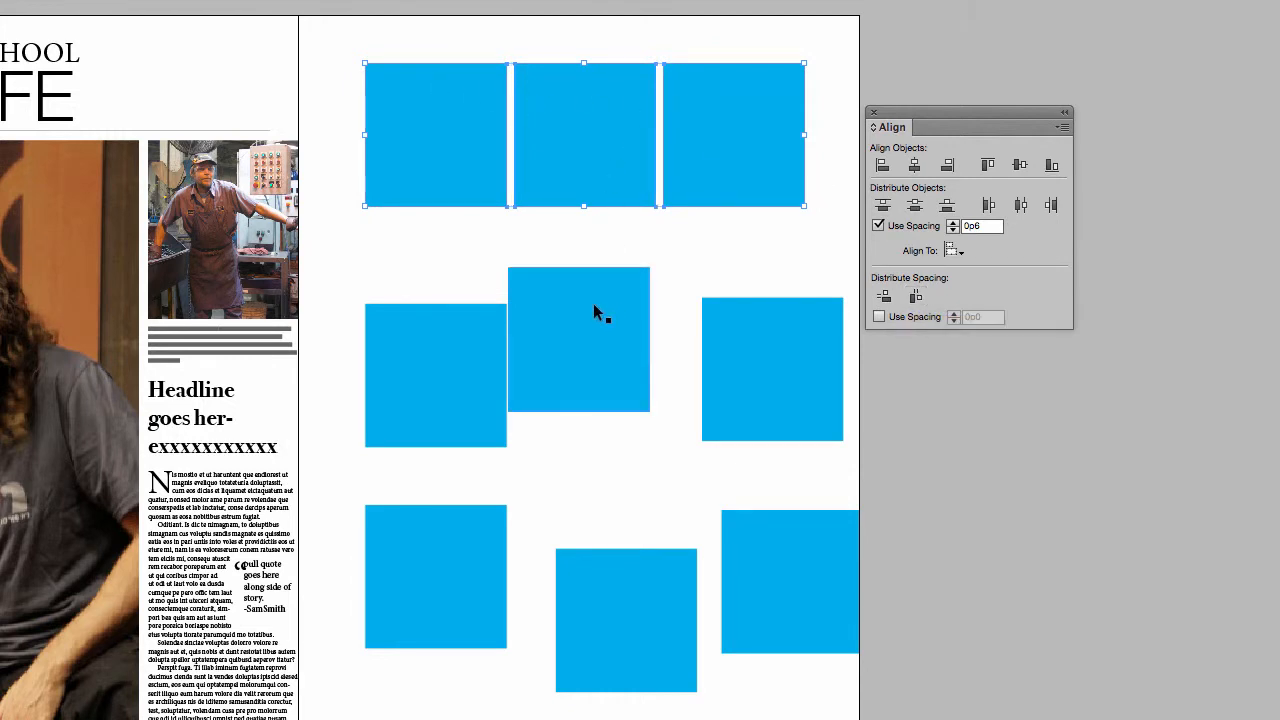
Stack the middle row's left and center frames beneath the top middle frame and distribute that column's vertical space evenly.
drag(584, 304, 590, 264)
drag(476, 381, 603, 494)
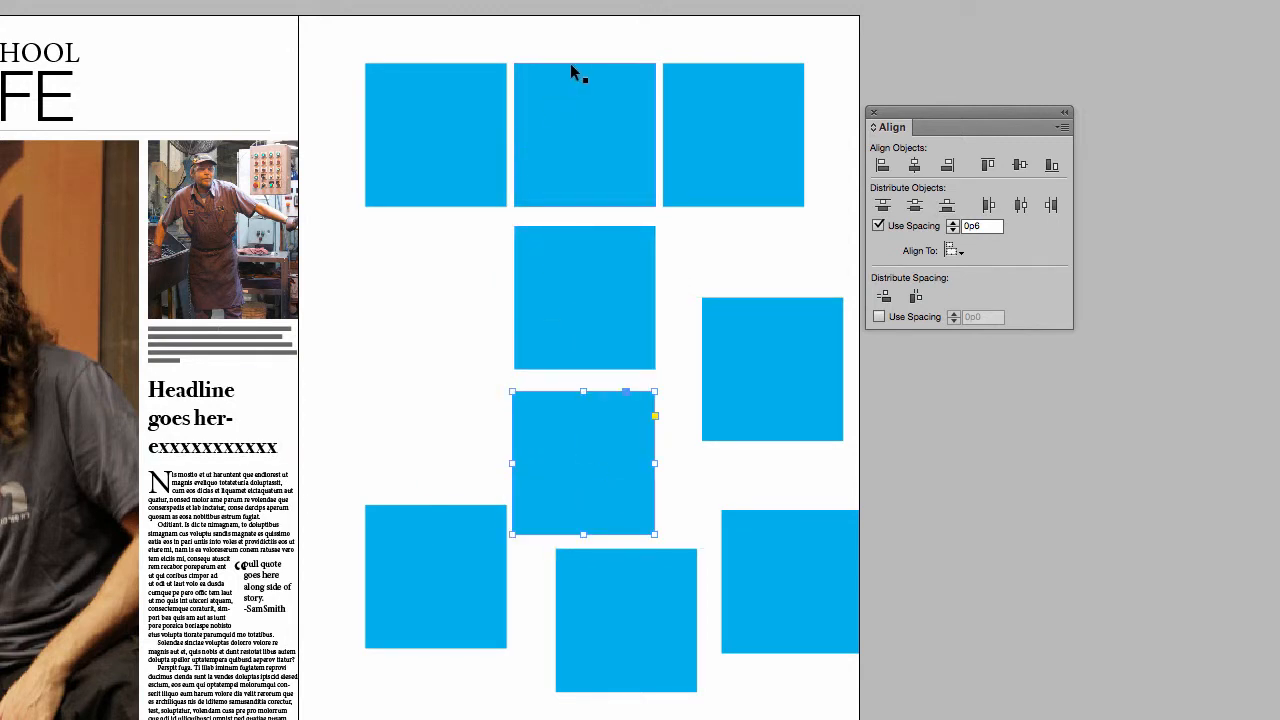
drag(570, 31, 600, 440)
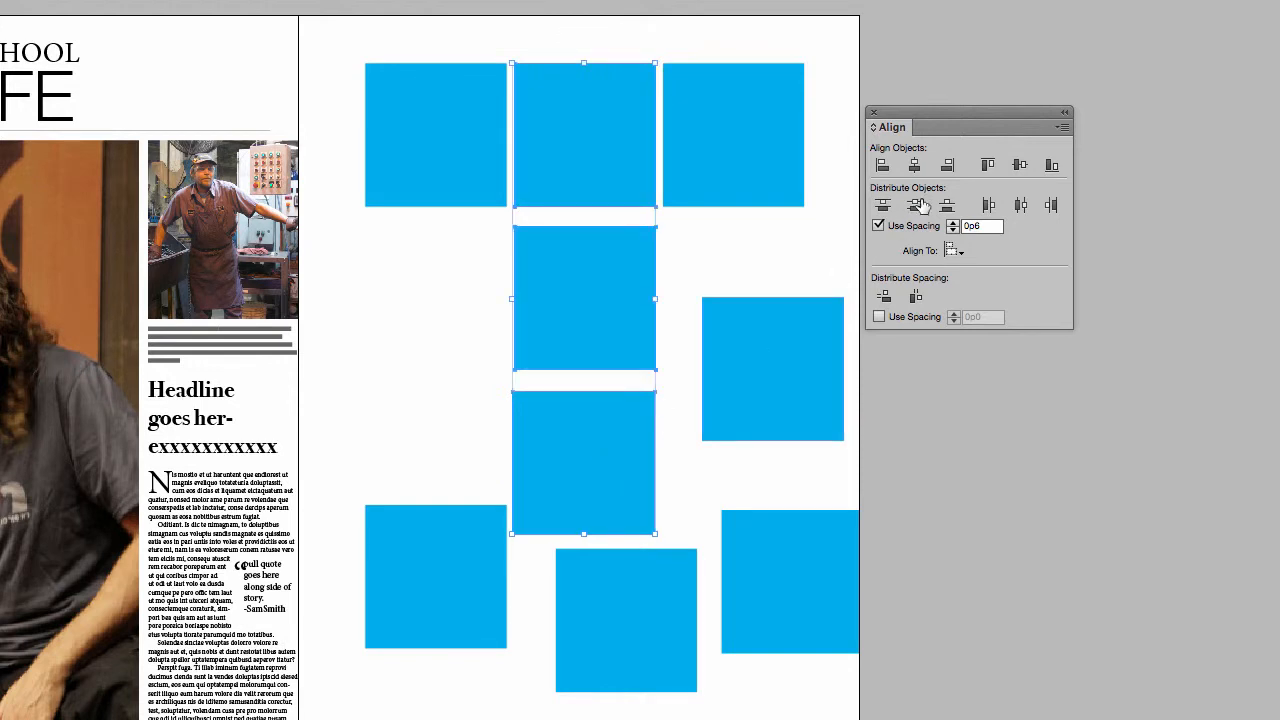
click(883, 296)
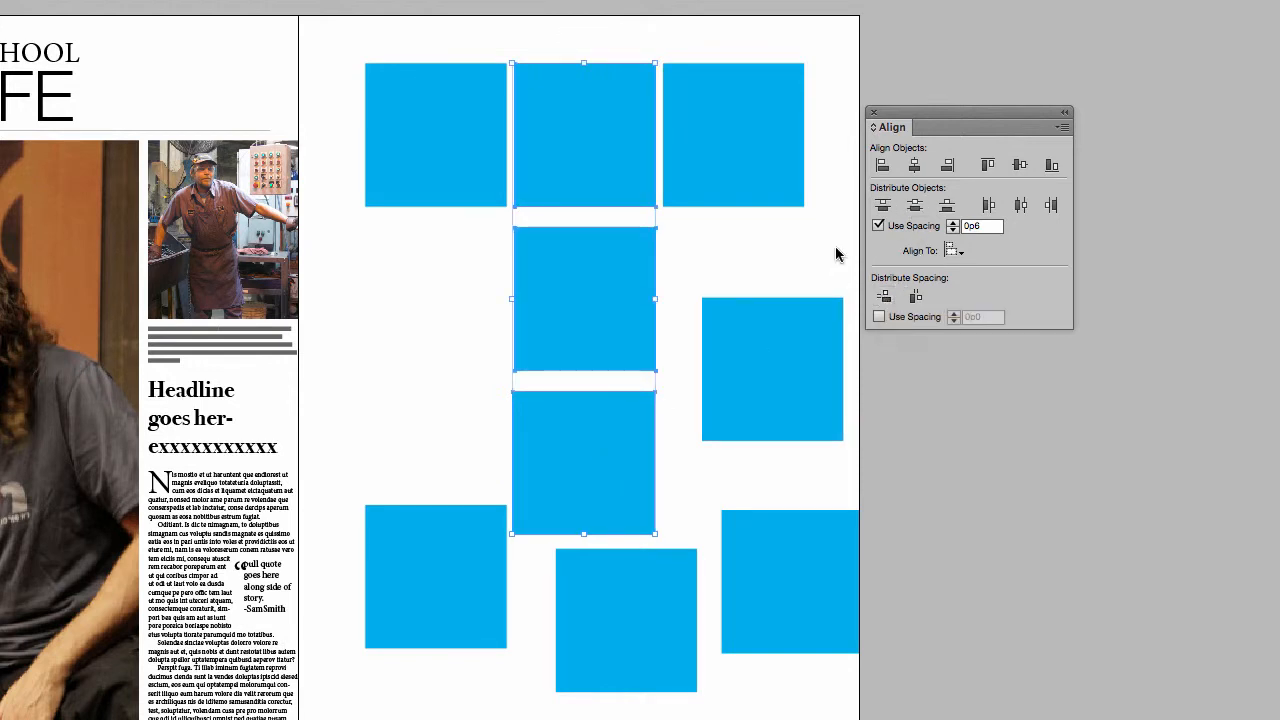
click(423, 343)
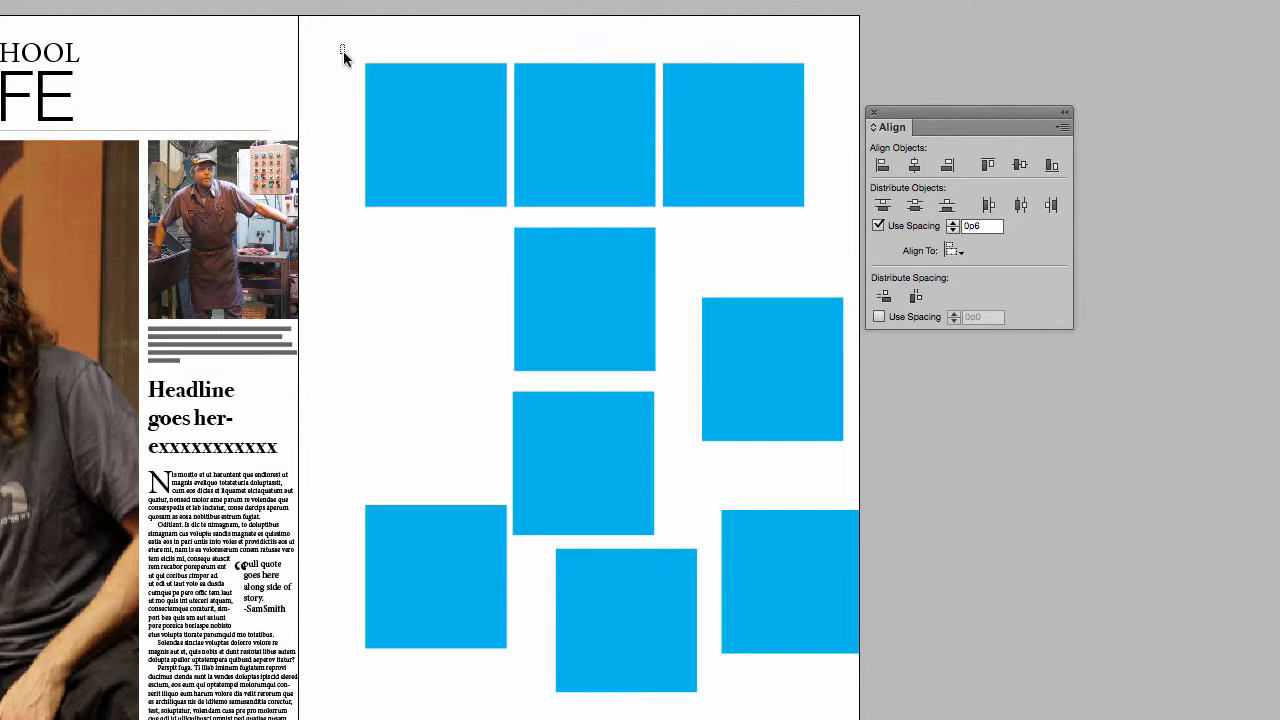
Group the three top-row frames, and ungroup them again.
drag(341, 45, 830, 134)
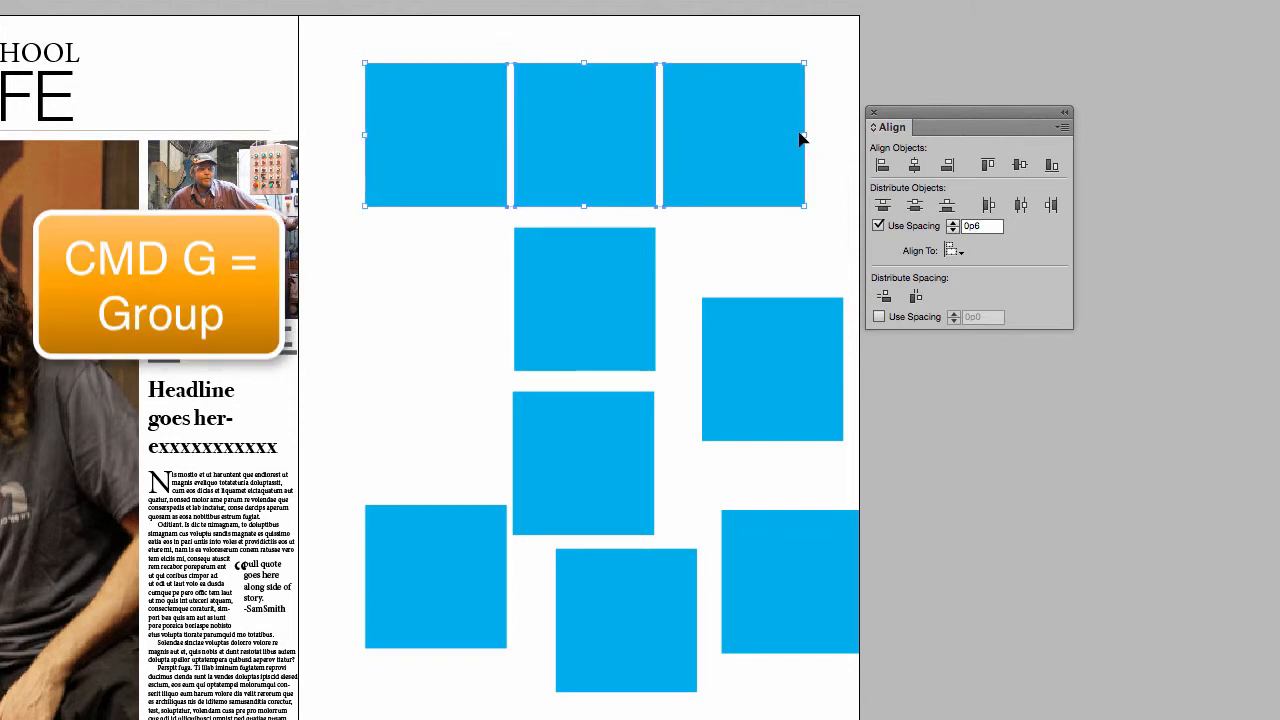
key(super+g)
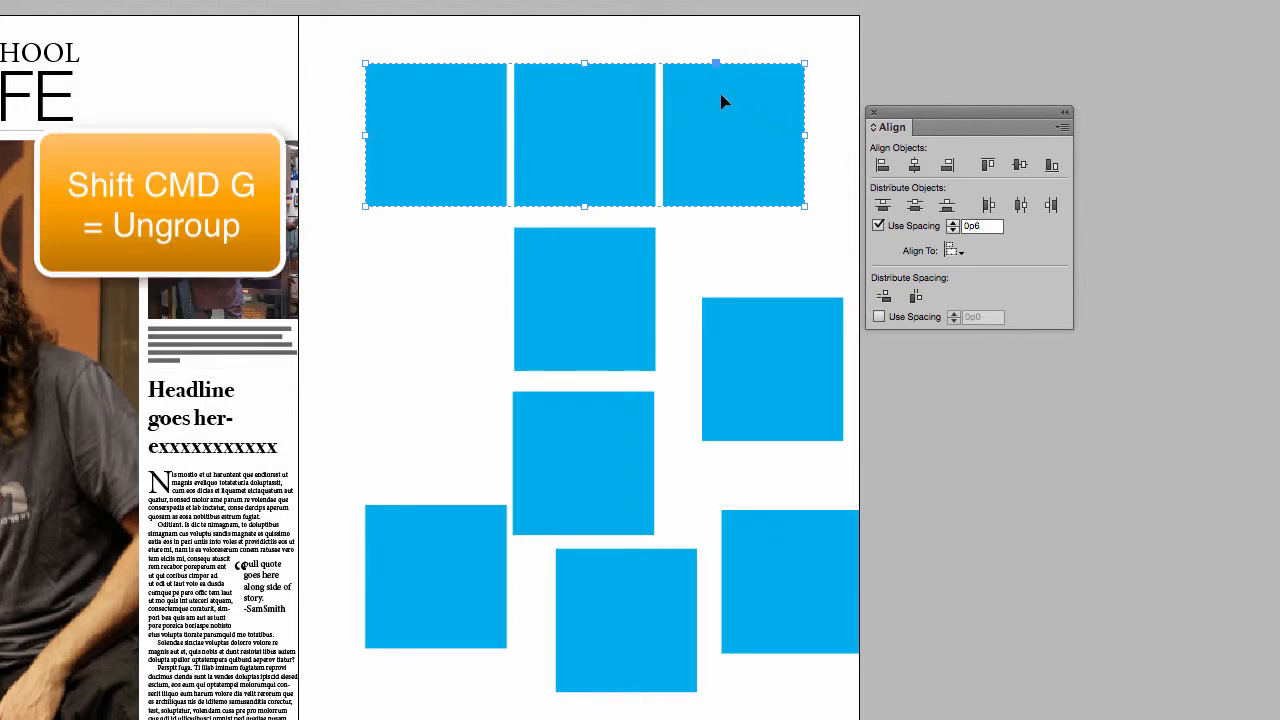
key(shift+super+g)
click(146, 2)
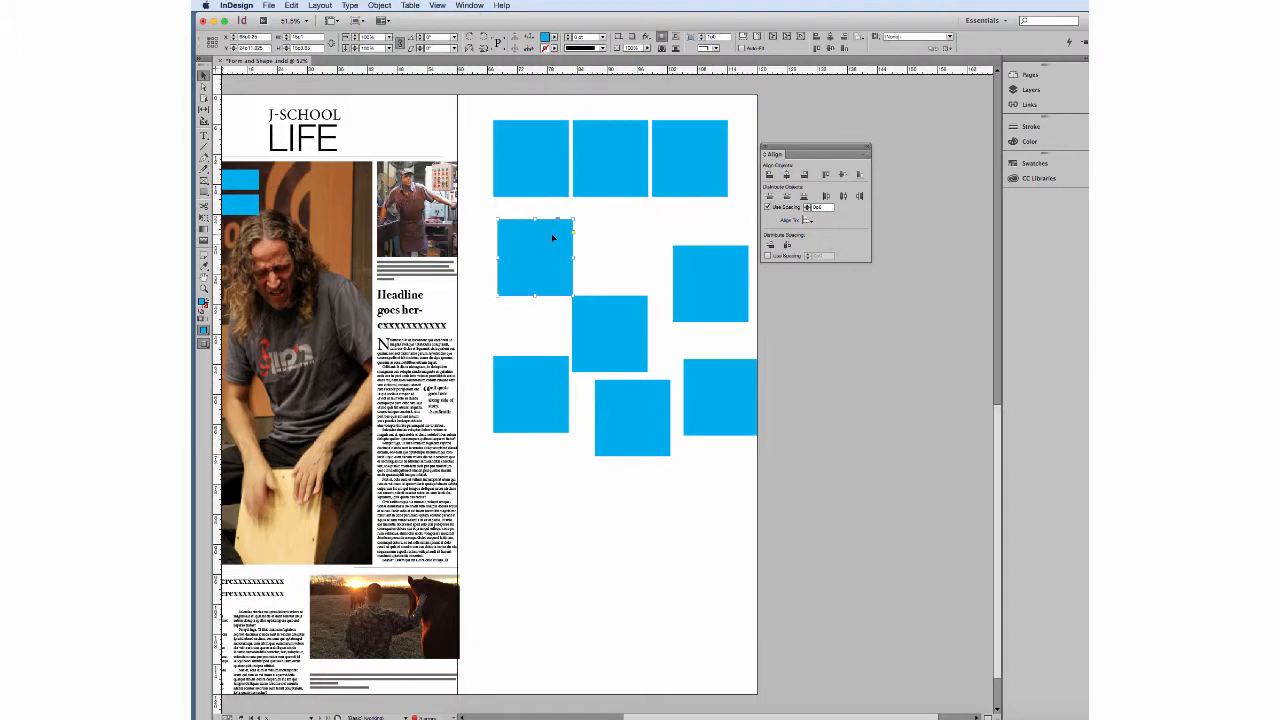
Move the column's middle frame beneath the top-left frame, try rounding all four of its corners, and undo the rounding.
drag(553, 236, 549, 227)
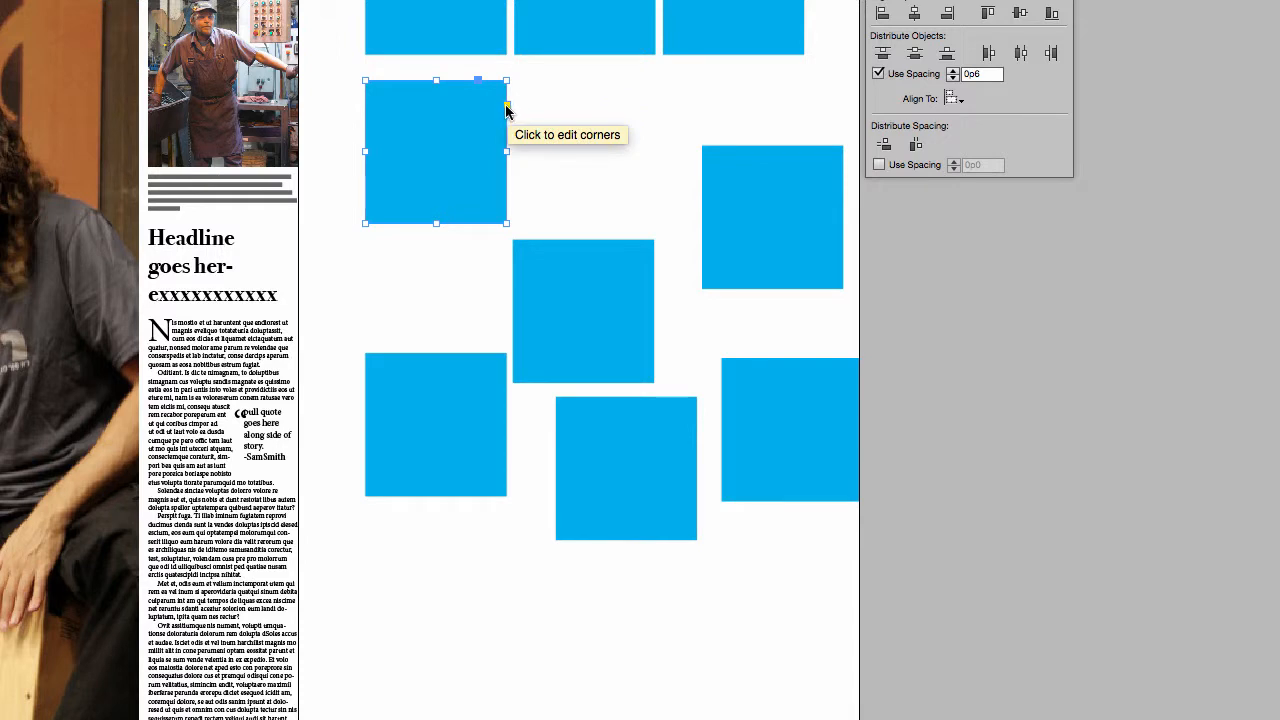
click(506, 110)
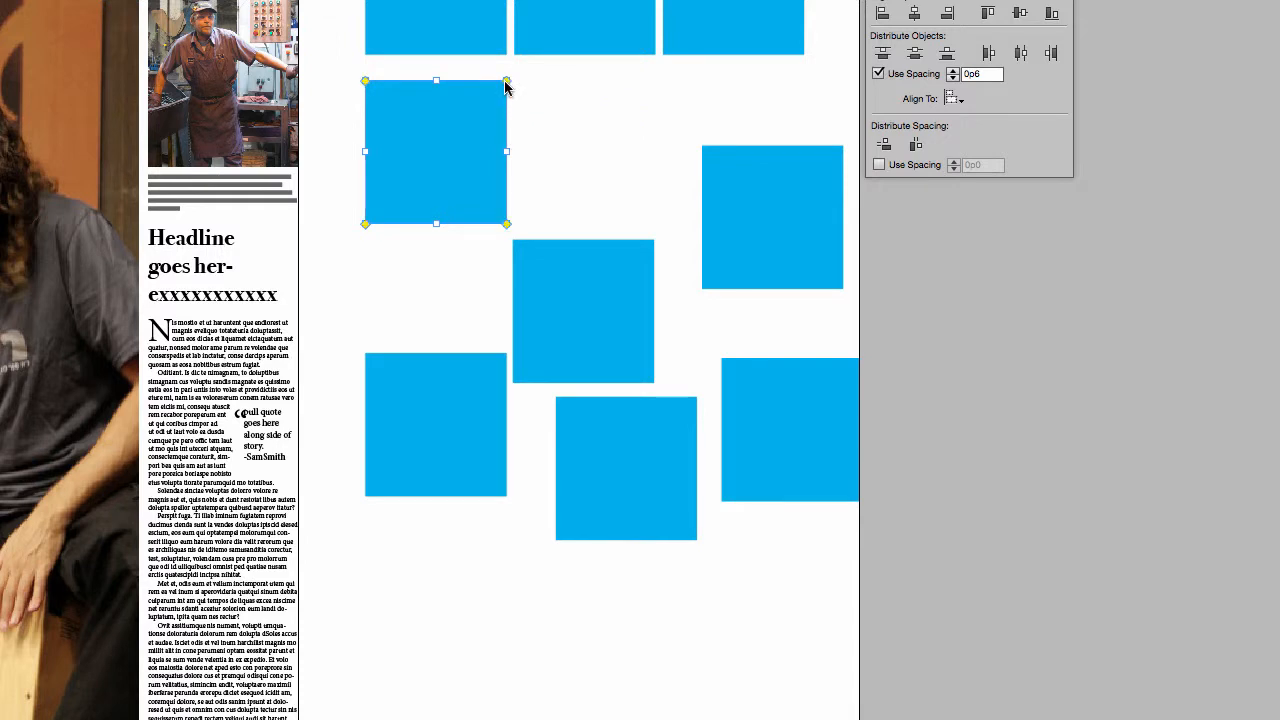
drag(505, 82, 471, 81)
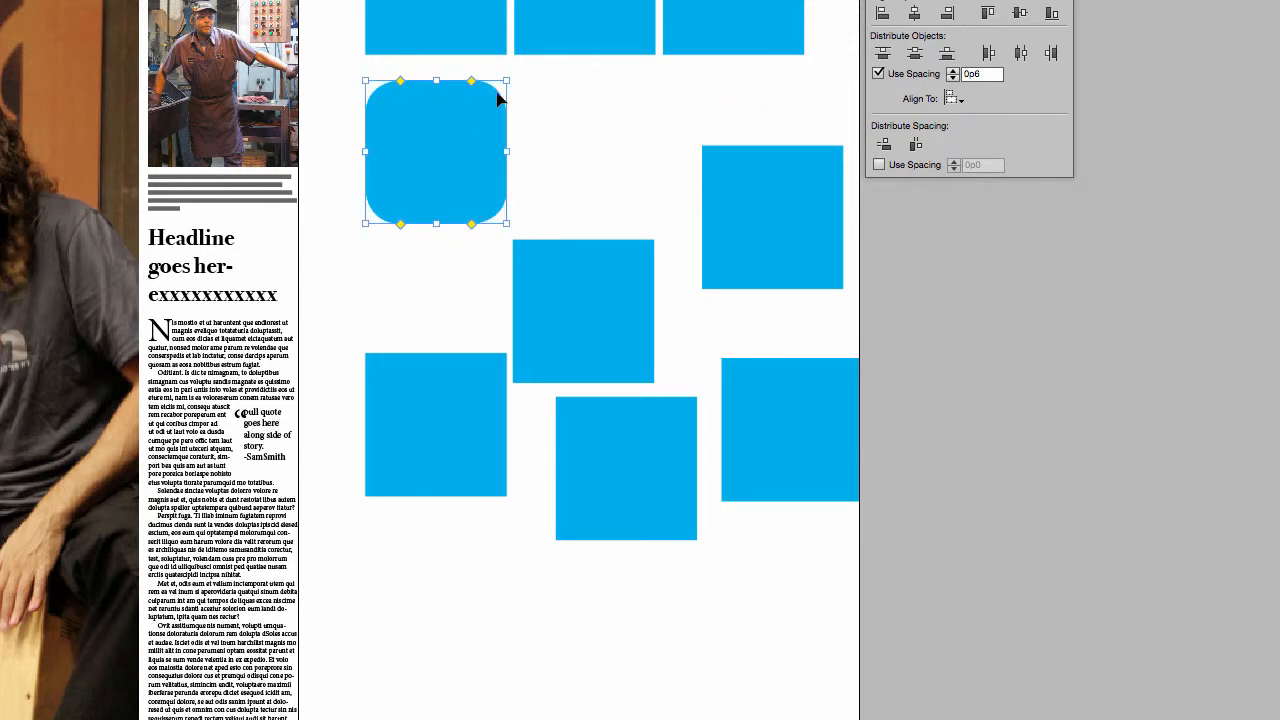
key(super+z)
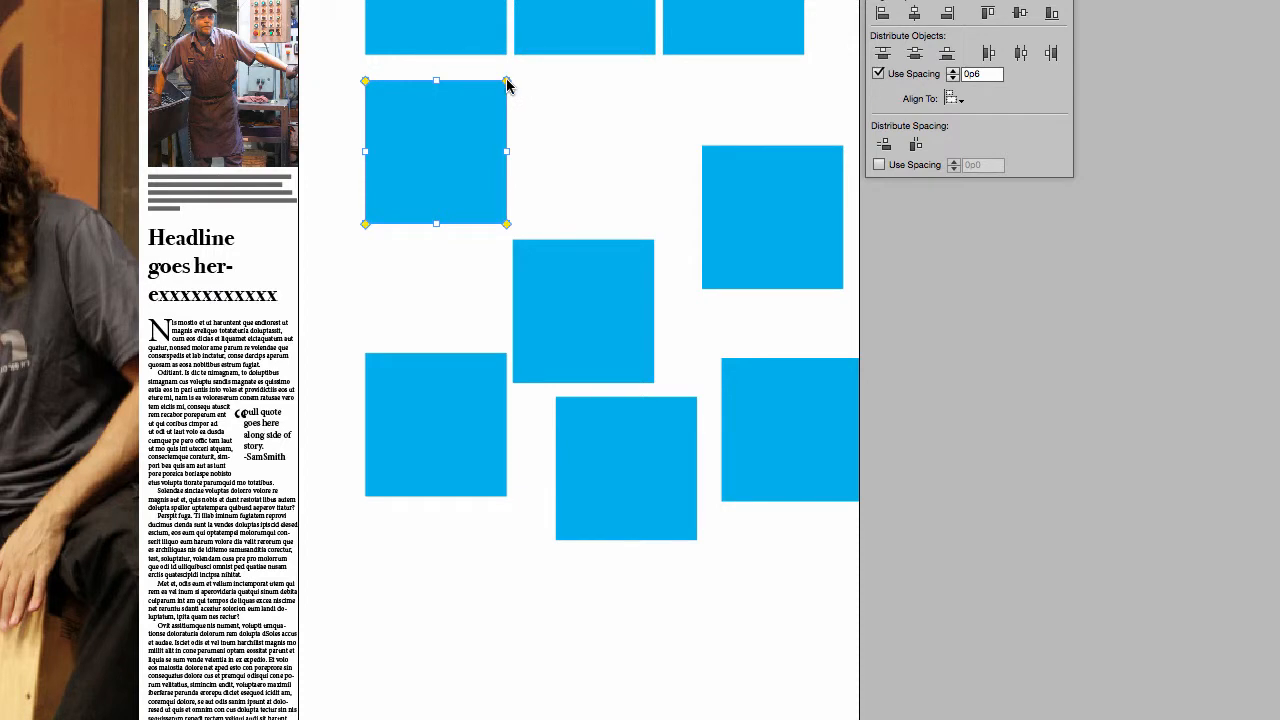
Round only the upper-right and lower-left corners of the frame beneath the top-left frame.
drag(506, 84, 491, 86)
drag(362, 225, 391, 229)
click(578, 158)
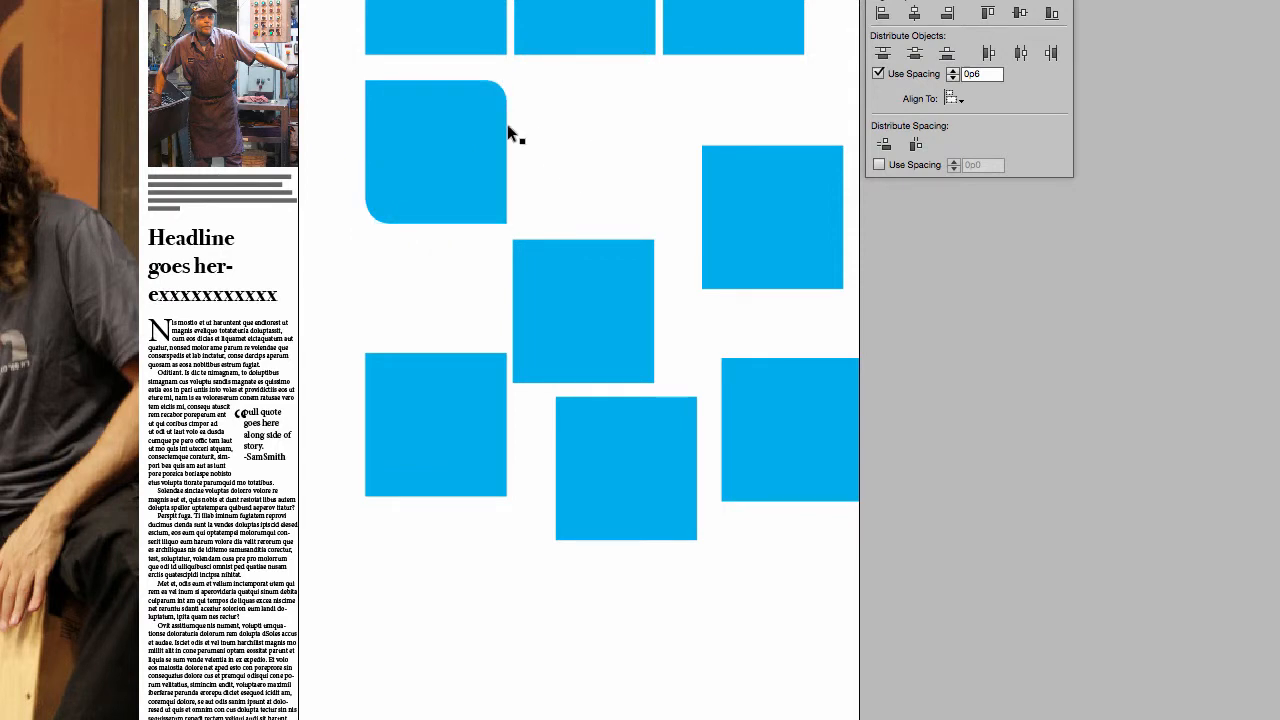
click(414, 136)
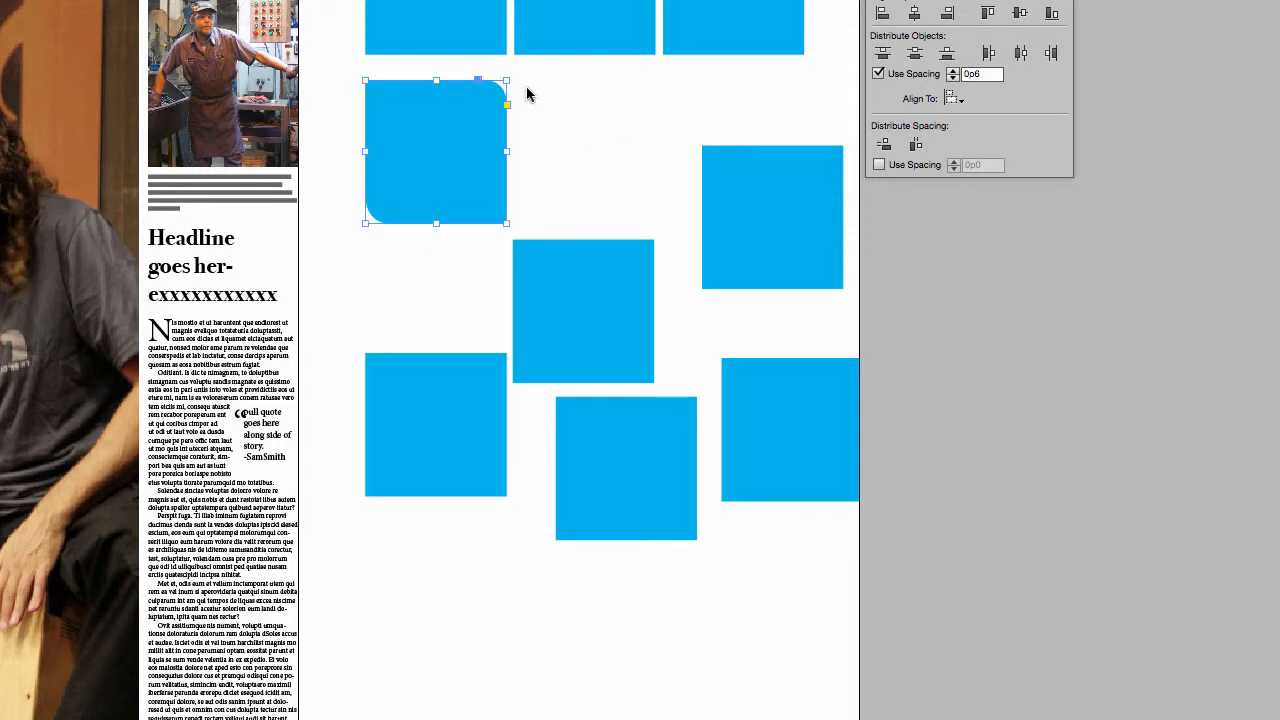
Choose the Rounded shape for all four corners of the top-left frame in Corner Options.
click(456, 24)
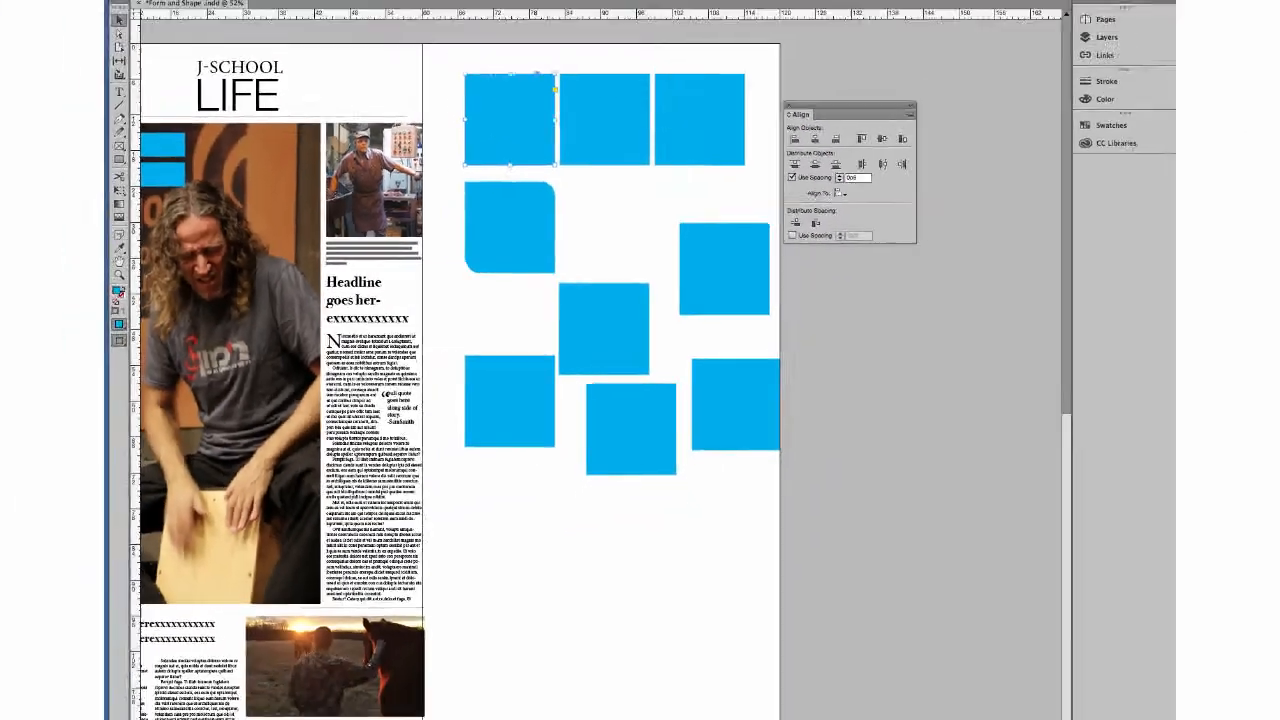
click(379, 5)
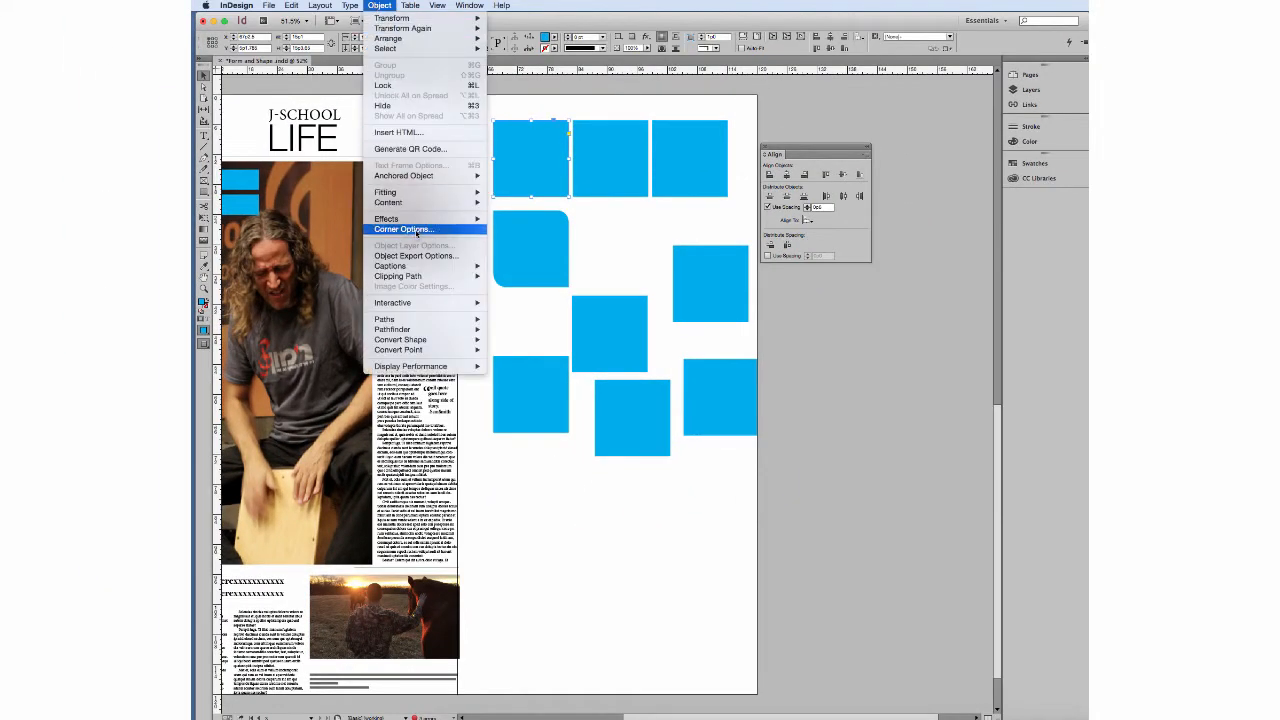
click(417, 230)
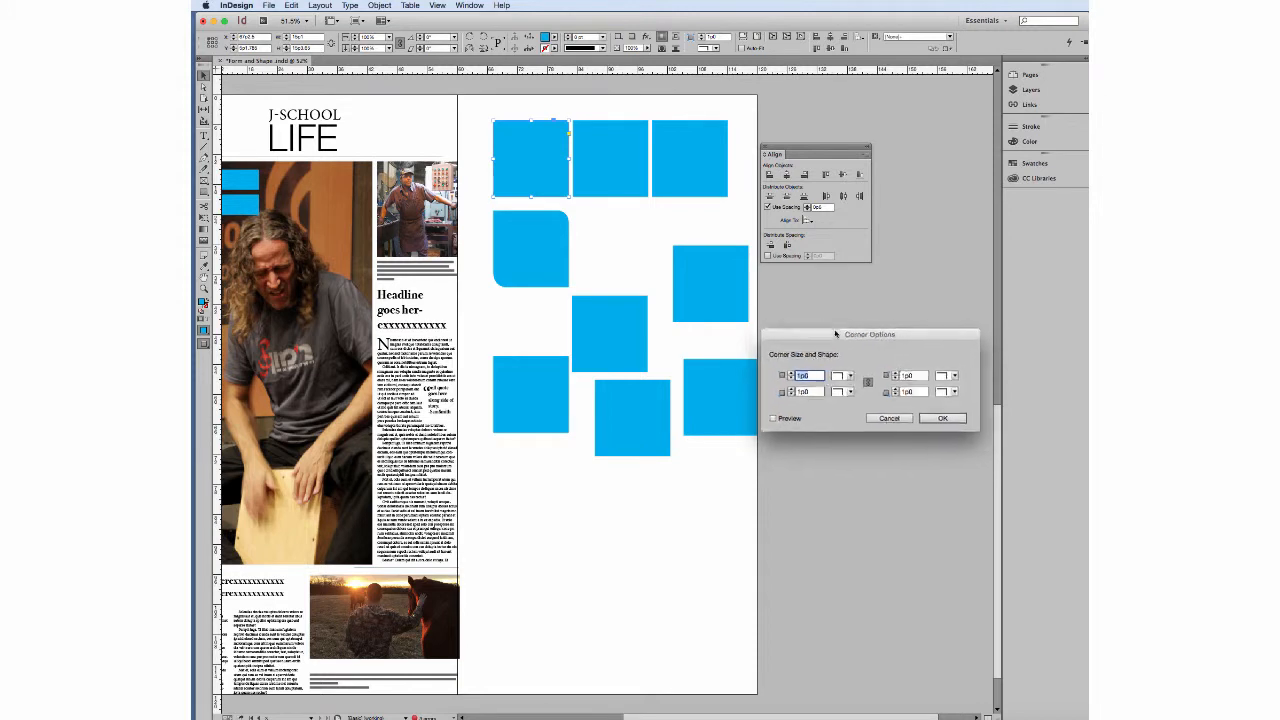
drag(835, 334, 753, 131)
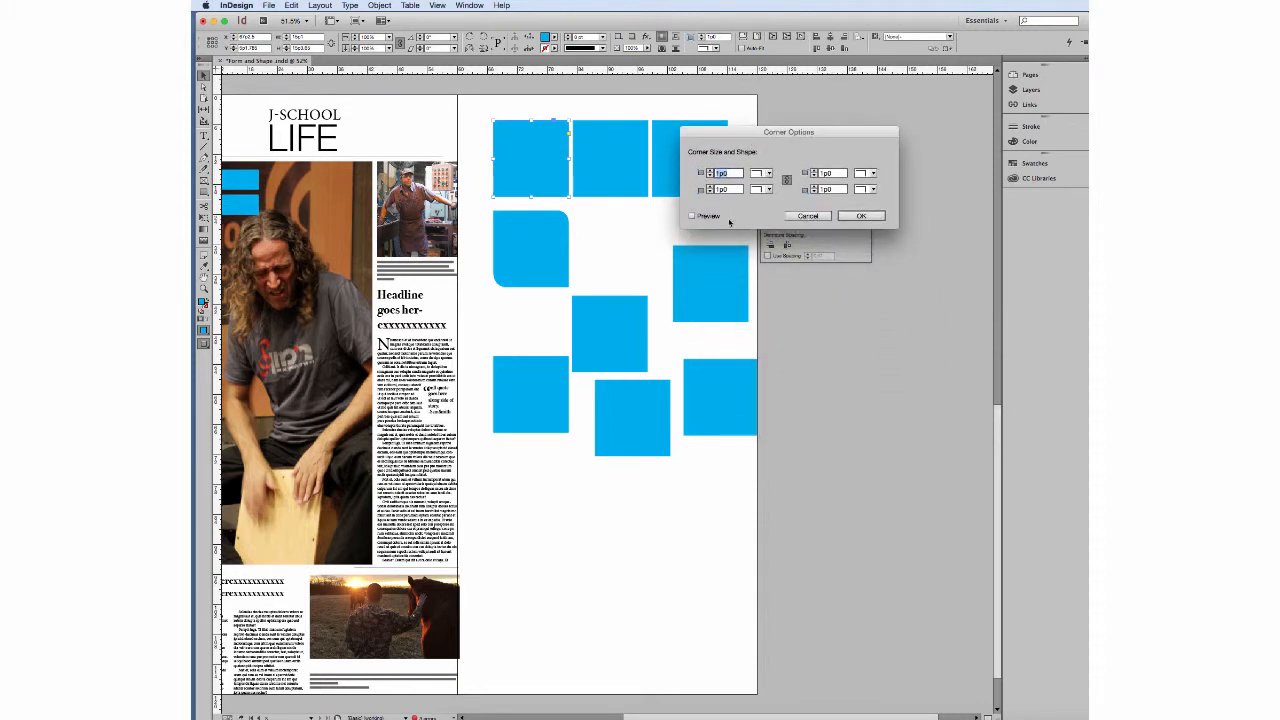
click(768, 173)
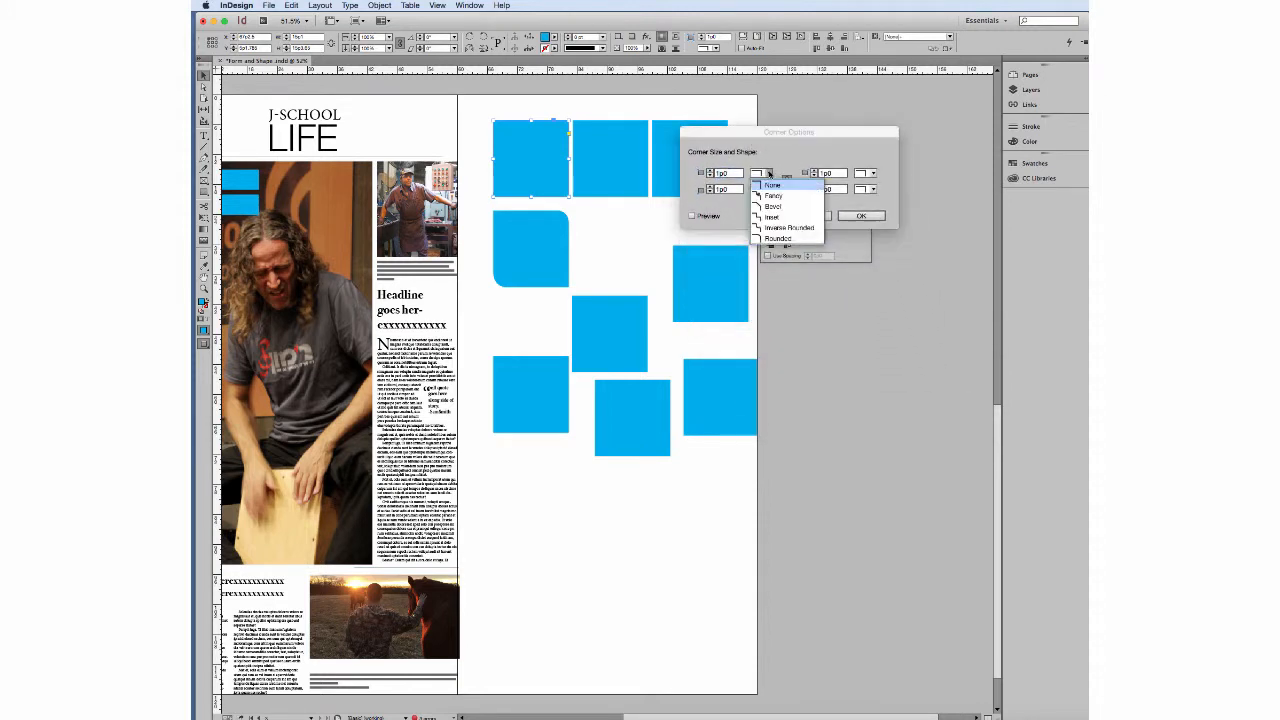
click(777, 238)
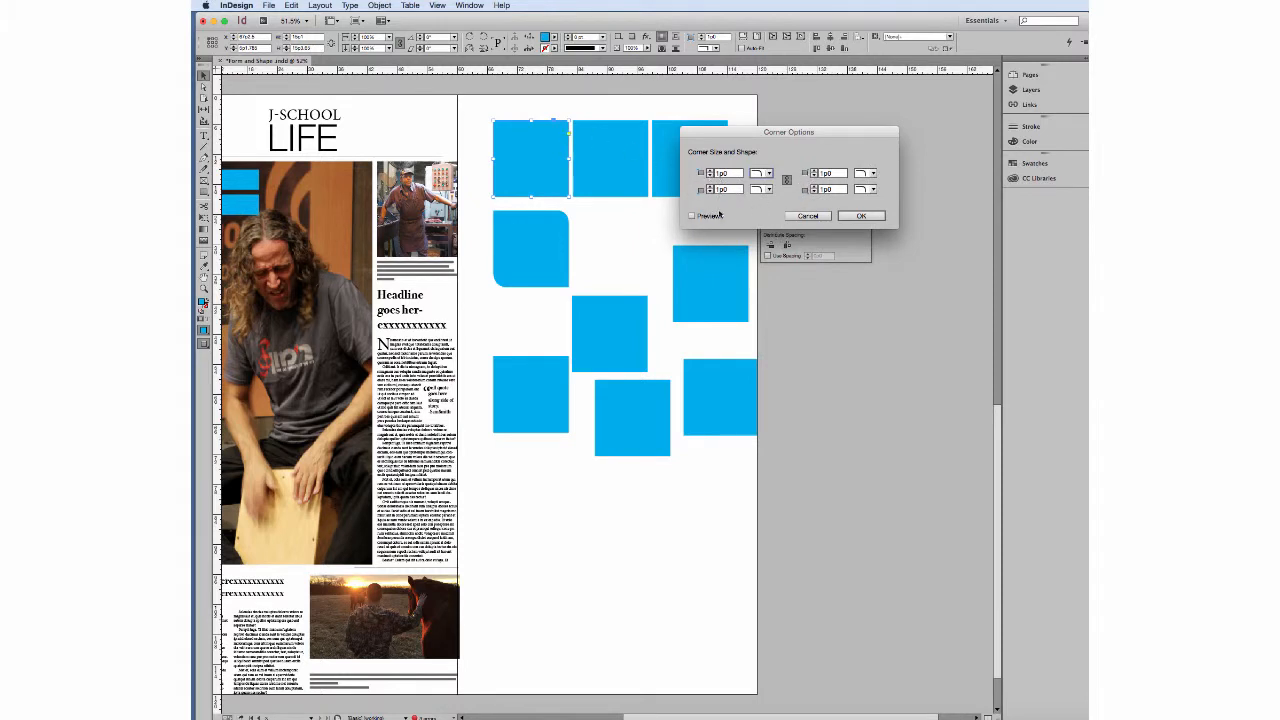
Increase the size of the top-left frame's rounded corners and apply the corner options.
click(700, 219)
drag(729, 175, 709, 174)
text(0)
click(861, 216)
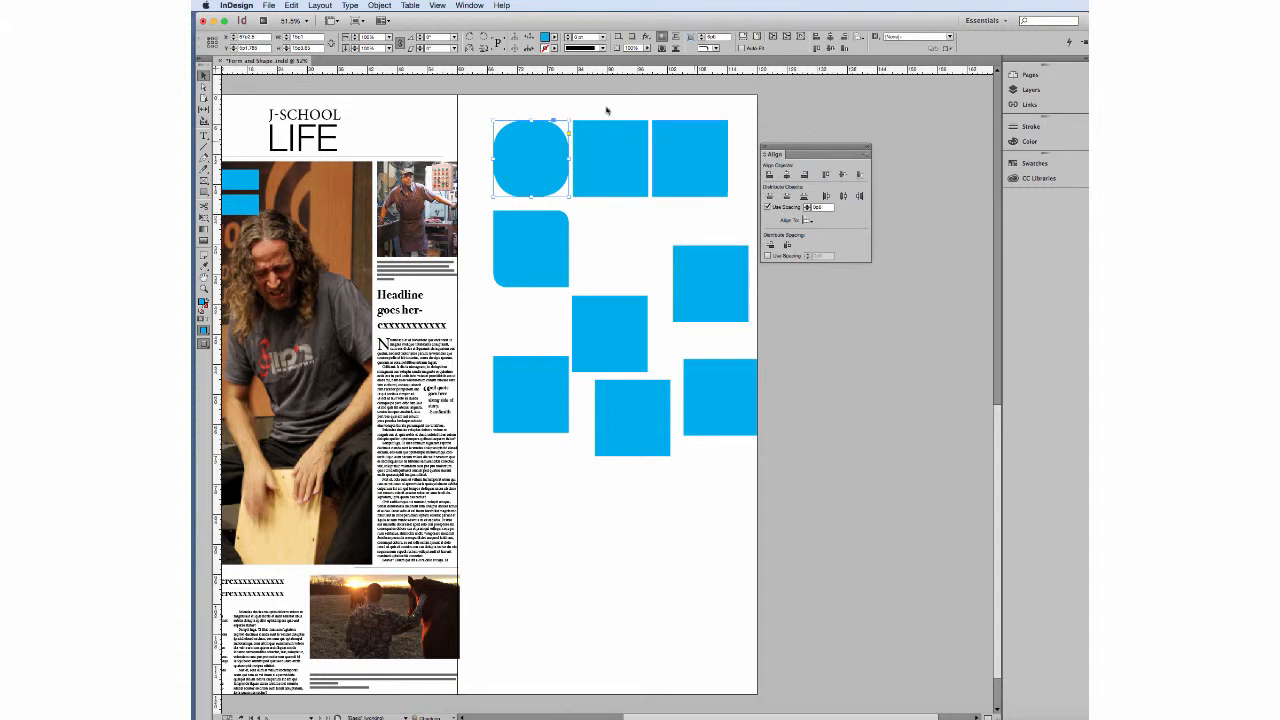
click(603, 230)
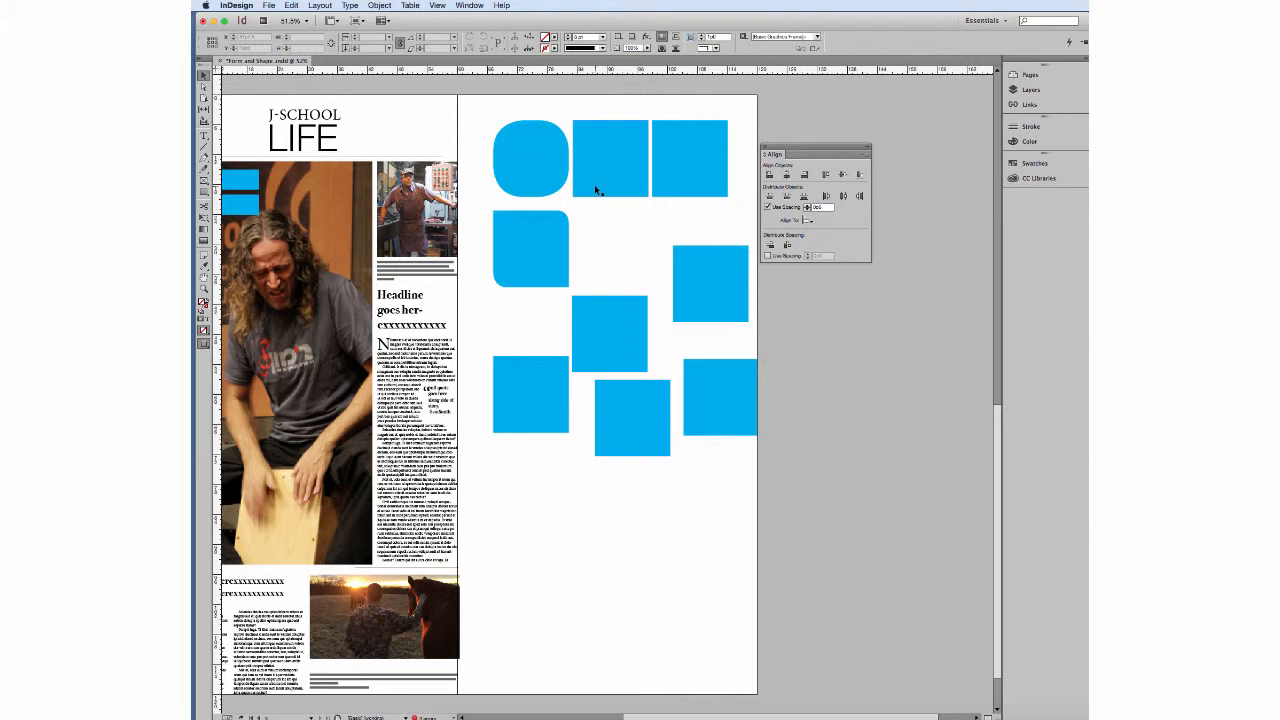
click(555, 172)
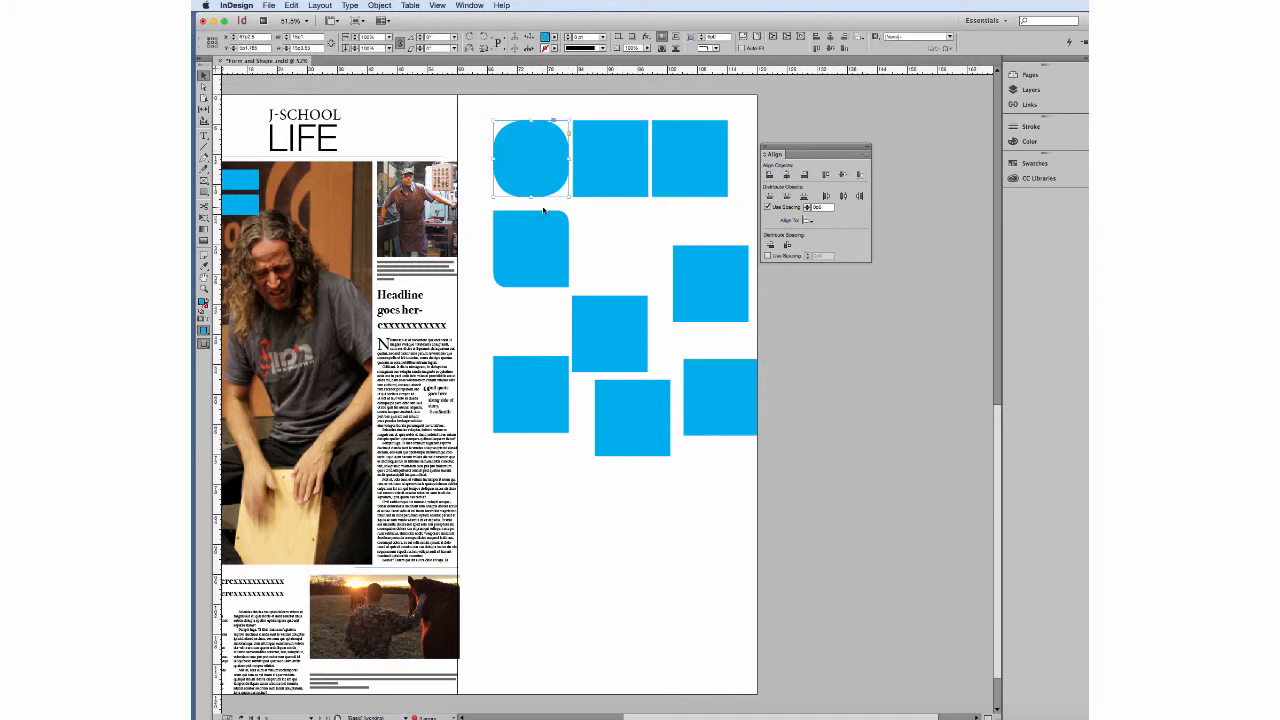